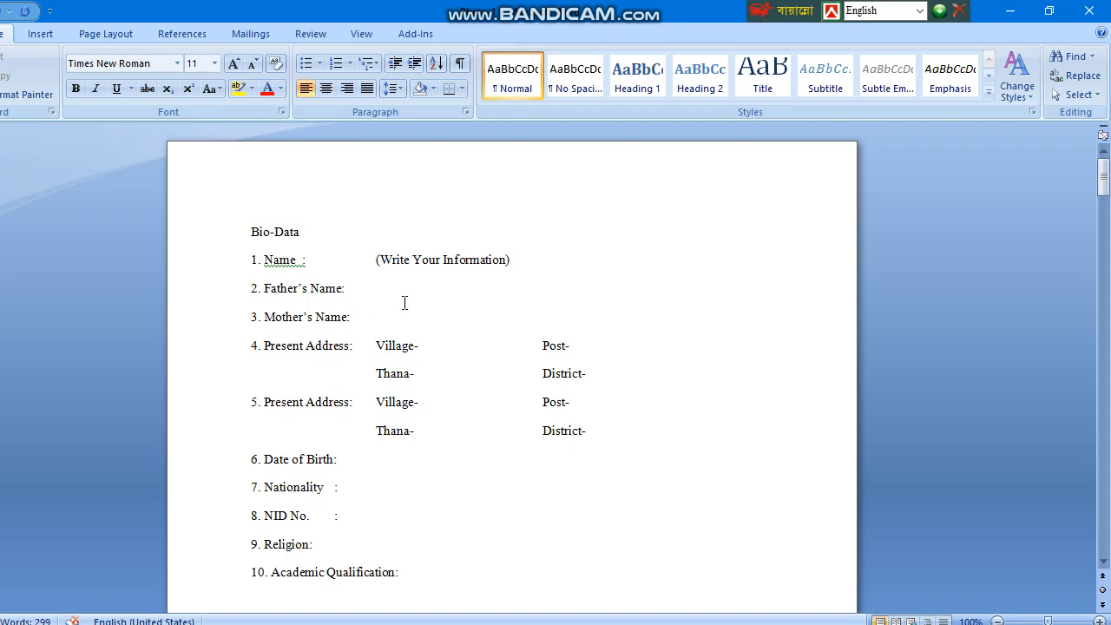
# Review the Page Setup paper size and margin settings, then accept them with OK.
pyautogui.scroll(-8, 373, 324)
pyautogui.scroll(5, 373, 324)
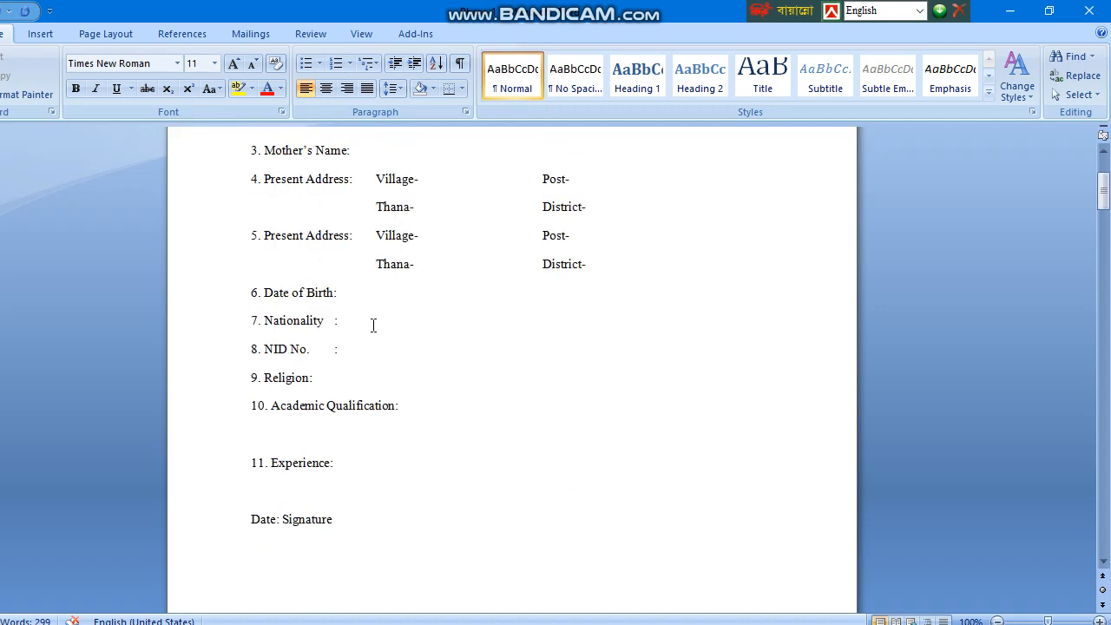
pyautogui.scroll(3, 373, 325)
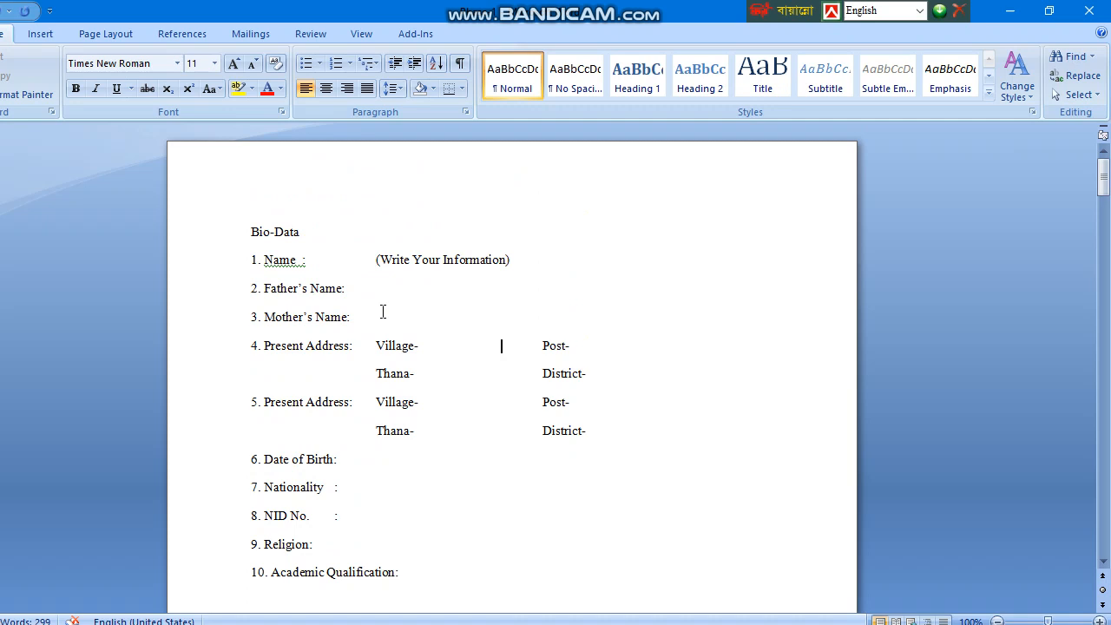
pyautogui.click(339, 229)
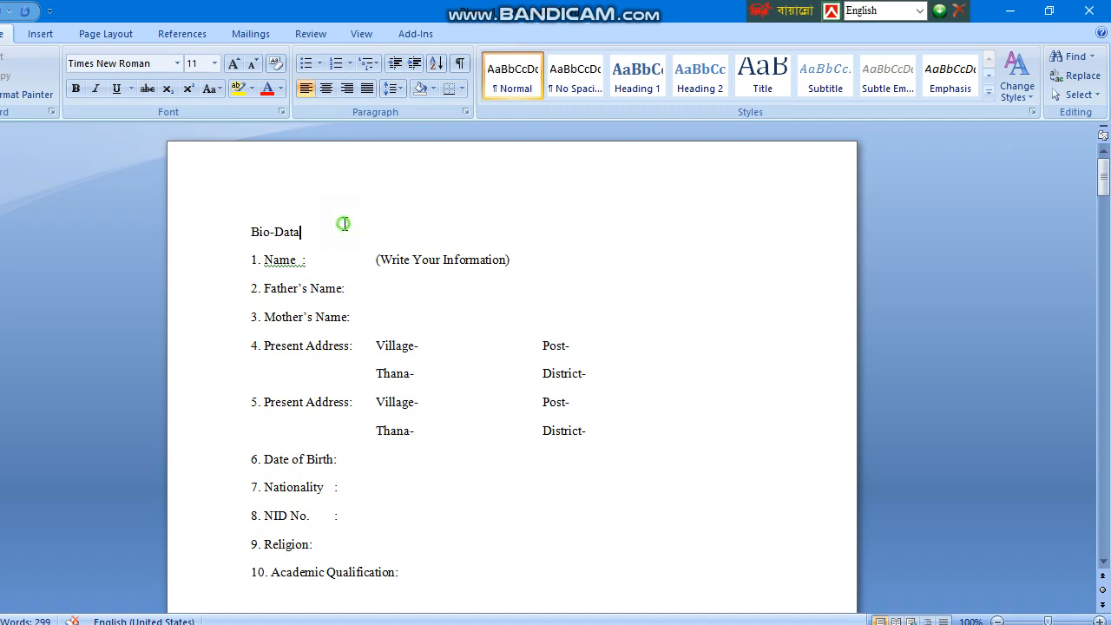
pyautogui.doubleClick(5, 373)
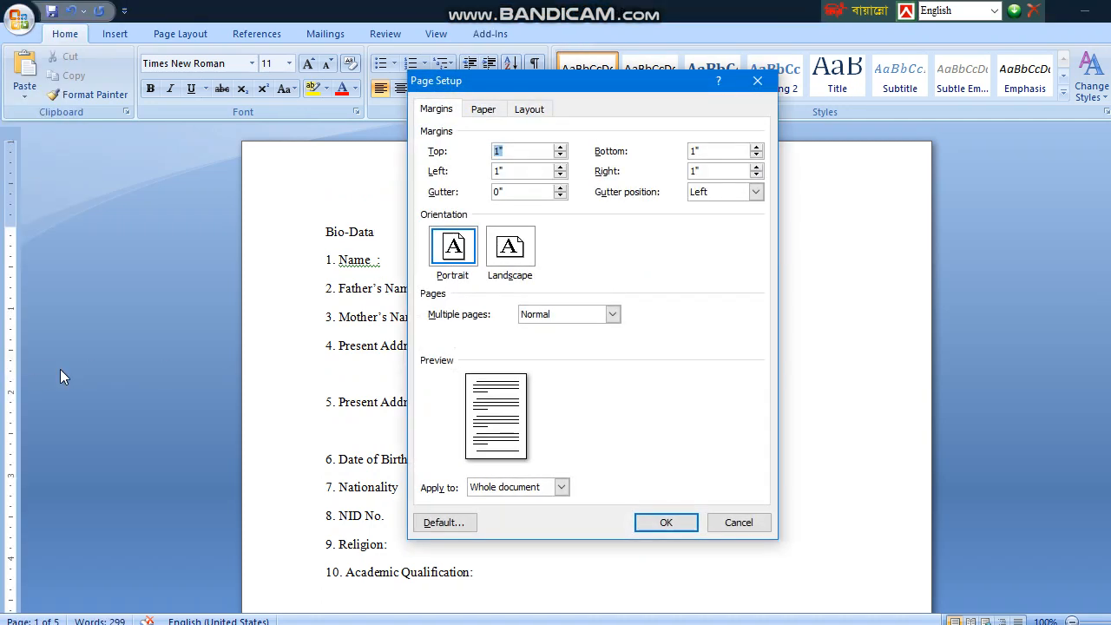
pyautogui.click(486, 112)
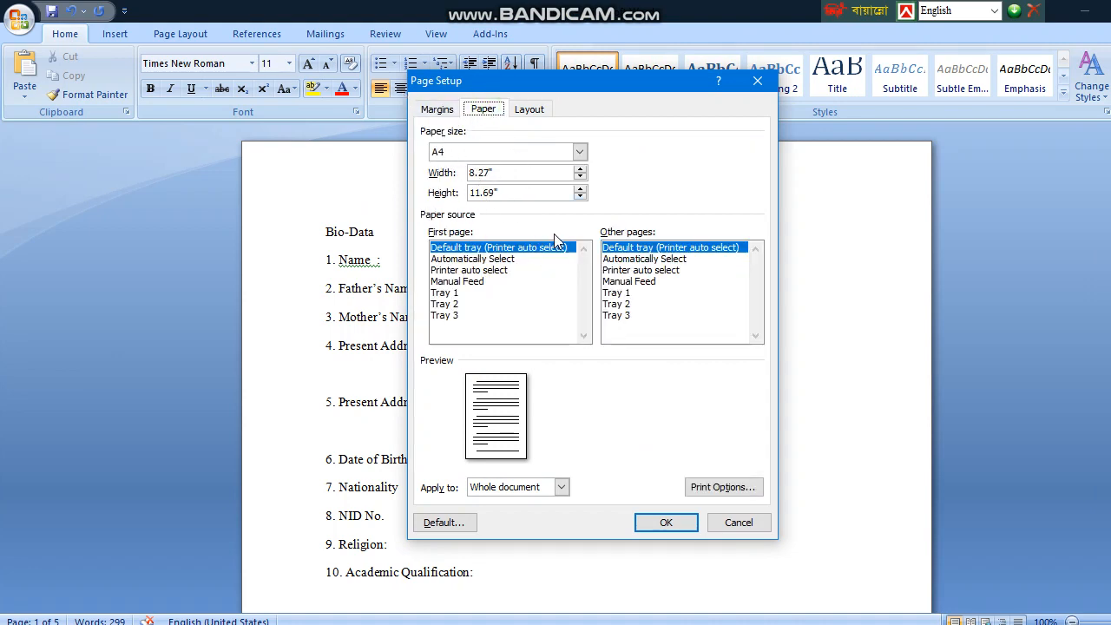
pyautogui.click(439, 109)
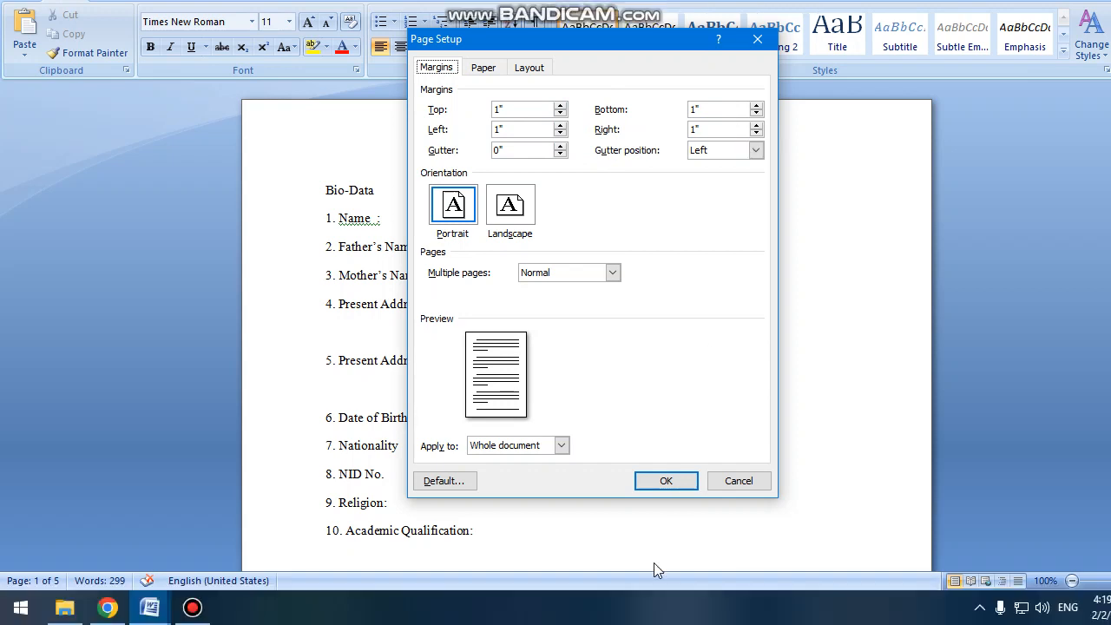
pyautogui.click(666, 480)
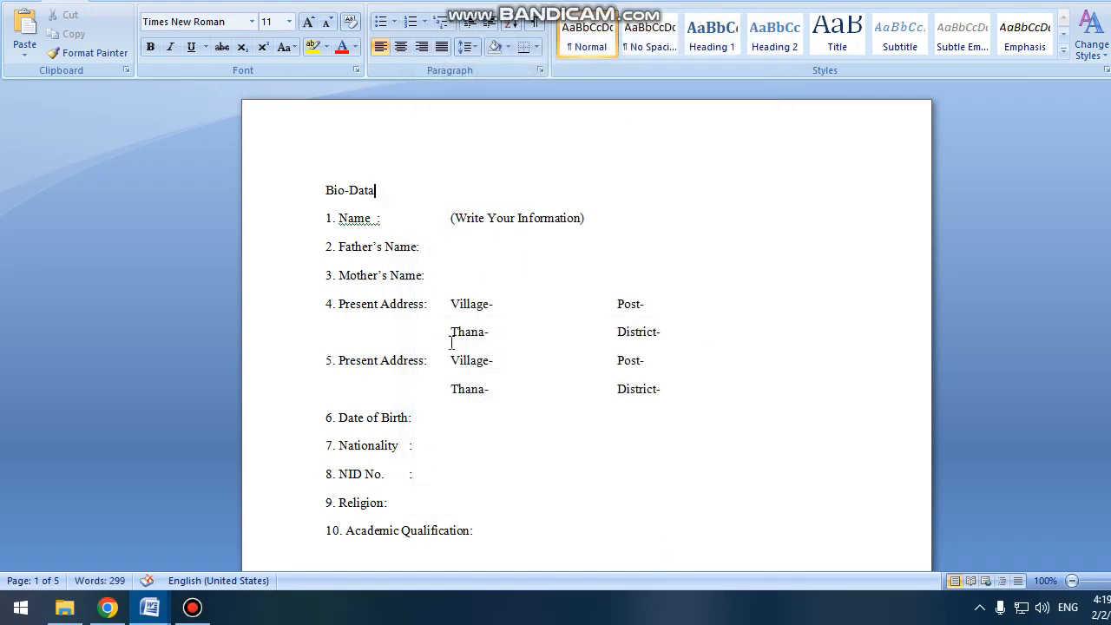
# Select the form text from Bio-Data to Experience, then clear the selection.
pyautogui.scroll(-4, 436, 321)
pyautogui.scroll(-4, 435, 320)
pyautogui.scroll(8, 433, 317)
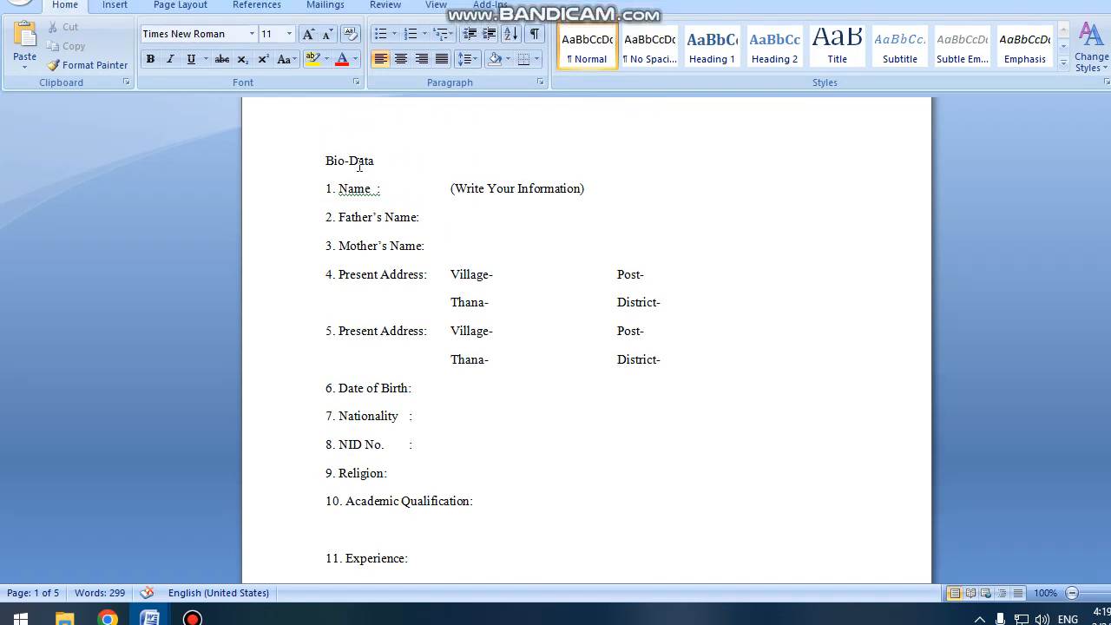
pyautogui.moveTo(318, 160); pyautogui.dragTo(471, 568)
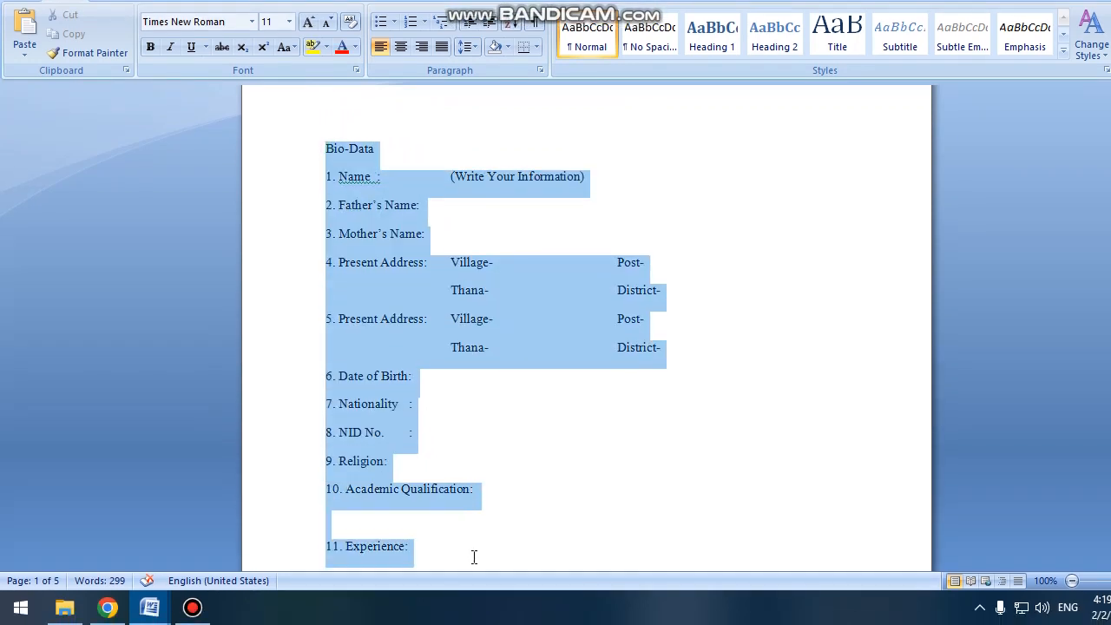
pyautogui.click(544, 368)
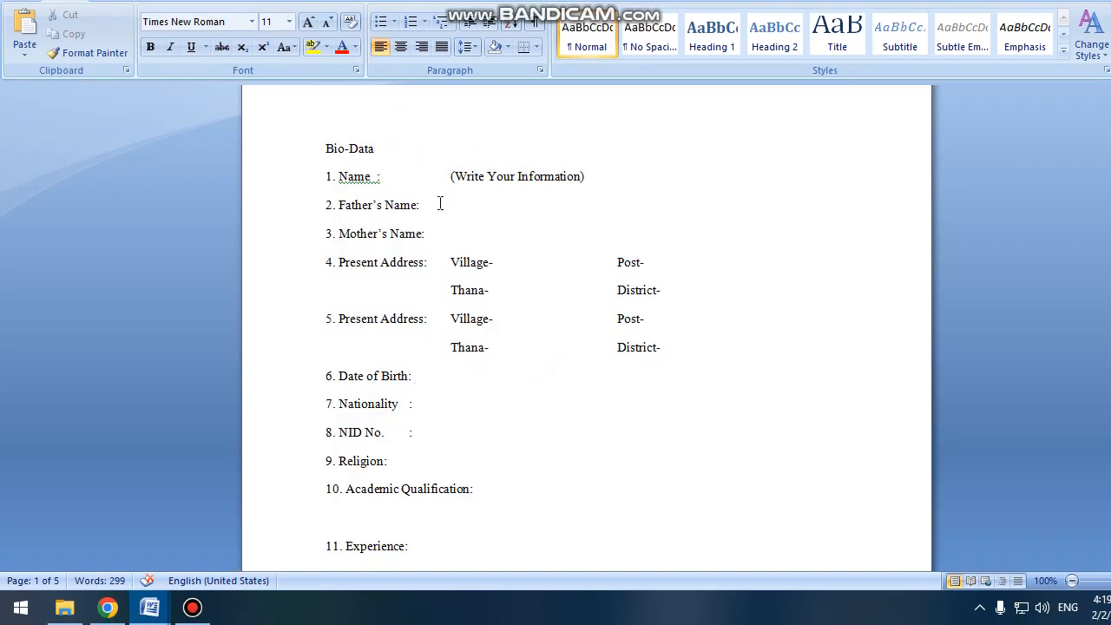
pyautogui.scroll(1, 493, 250)
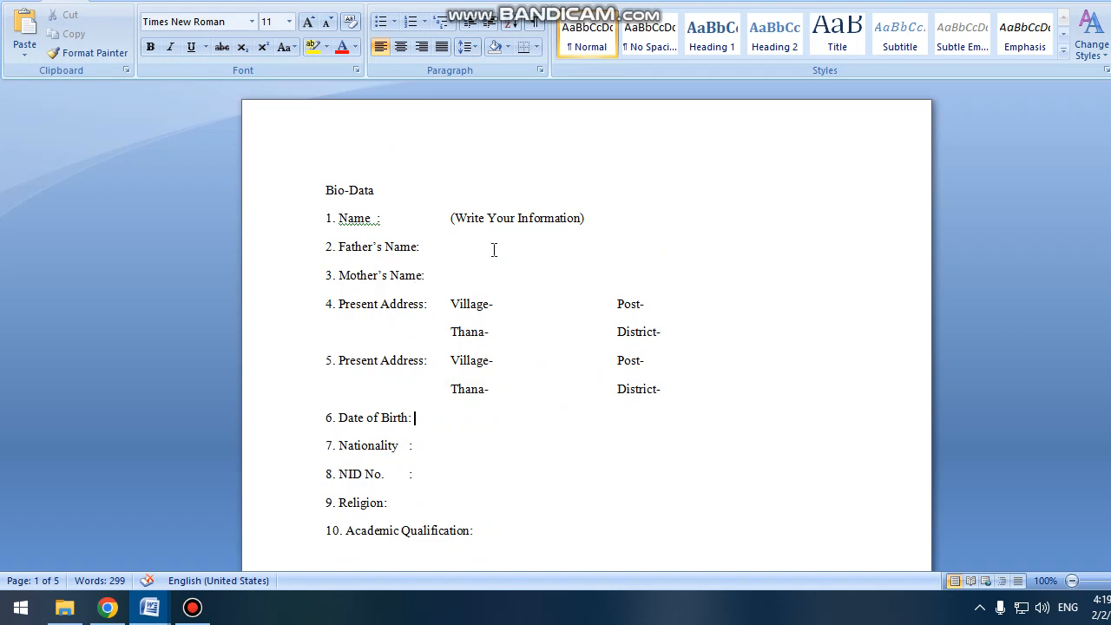
# Centre the Bio-Data title, enlarge it to 26 pt and underline it.
pyautogui.click(289, 197)
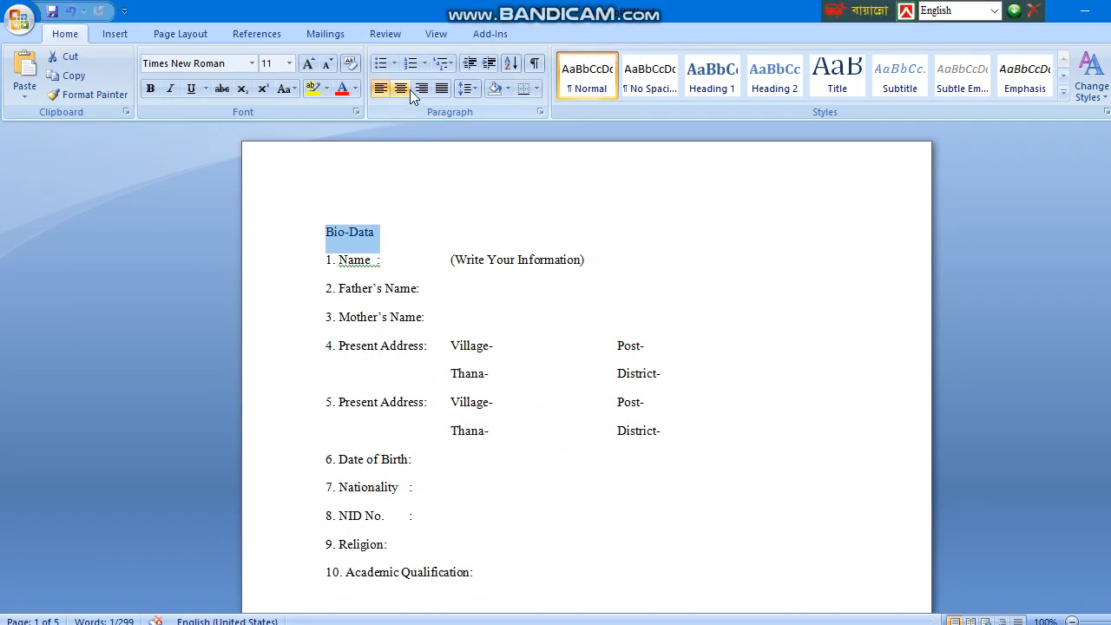
pyautogui.click(407, 89)
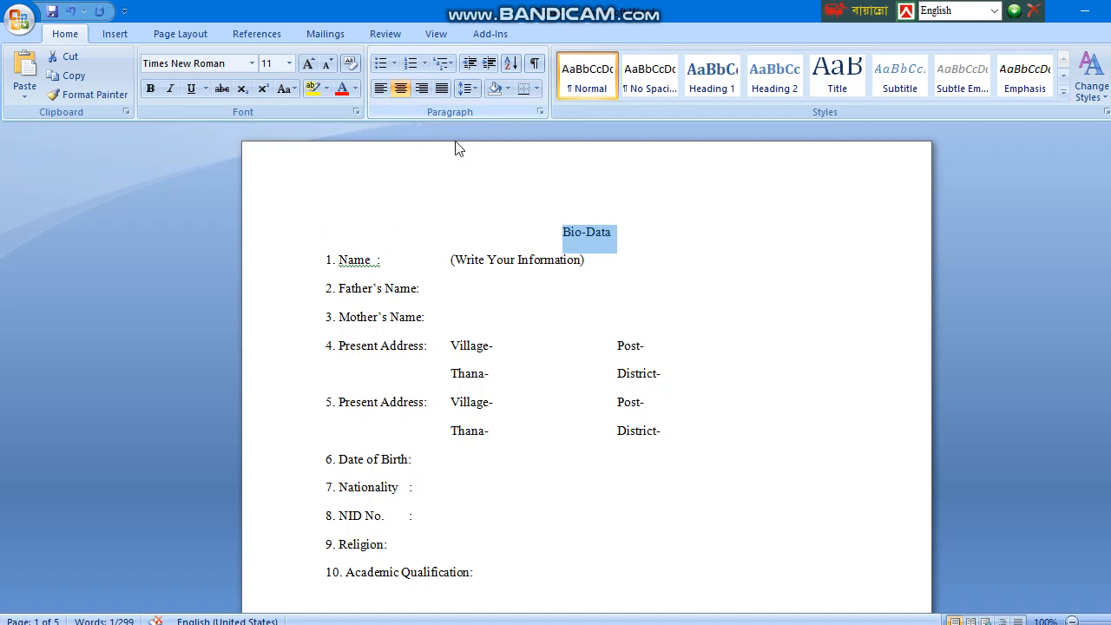
pyautogui.hotkey('ctrl', 'shift', '.')
pyautogui.hotkey('ctrl', 'shift', '.')
pyautogui.hotkey('ctrl', 'shift', '.')
pyautogui.hotkey('ctrl', 'shift', '.')
pyautogui.hotkey('ctrl', 'shift', '.')
pyautogui.hotkey('ctrl', 'shift', '.')
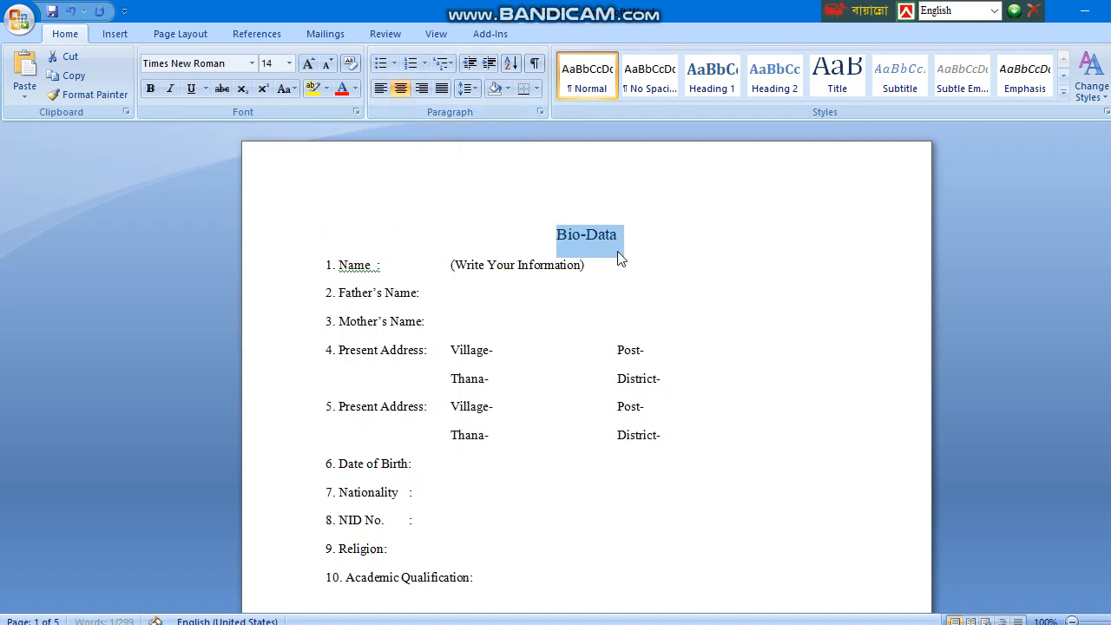
pyautogui.hotkey('ctrl', ']')
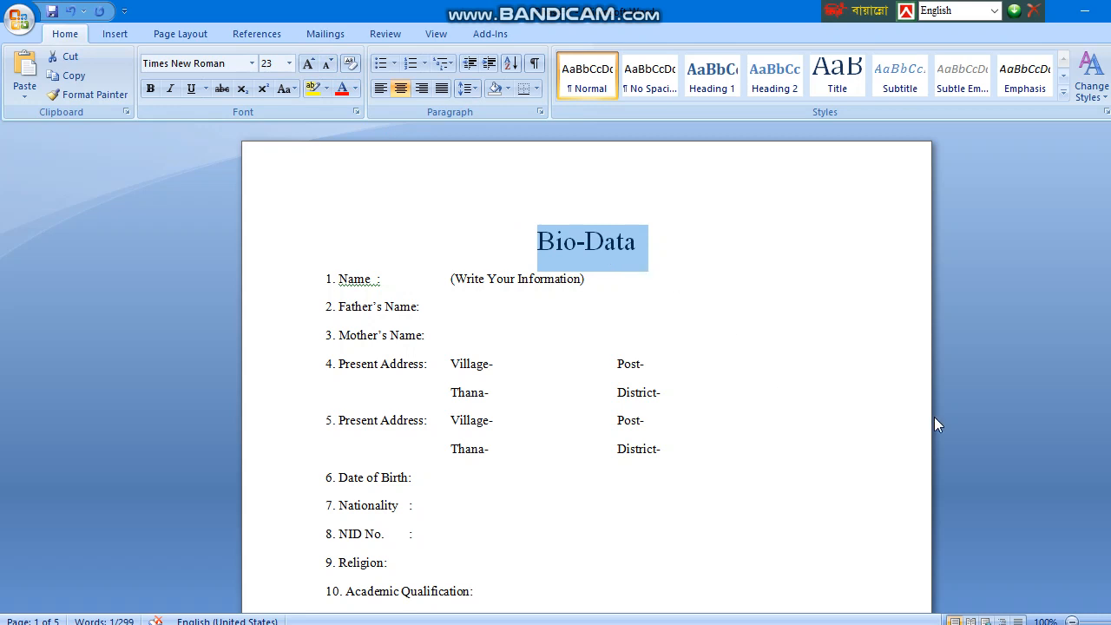
pyautogui.hotkey('ctrl', 'shift', '.')
pyautogui.hotkey('ctrl', 'shift', '.')
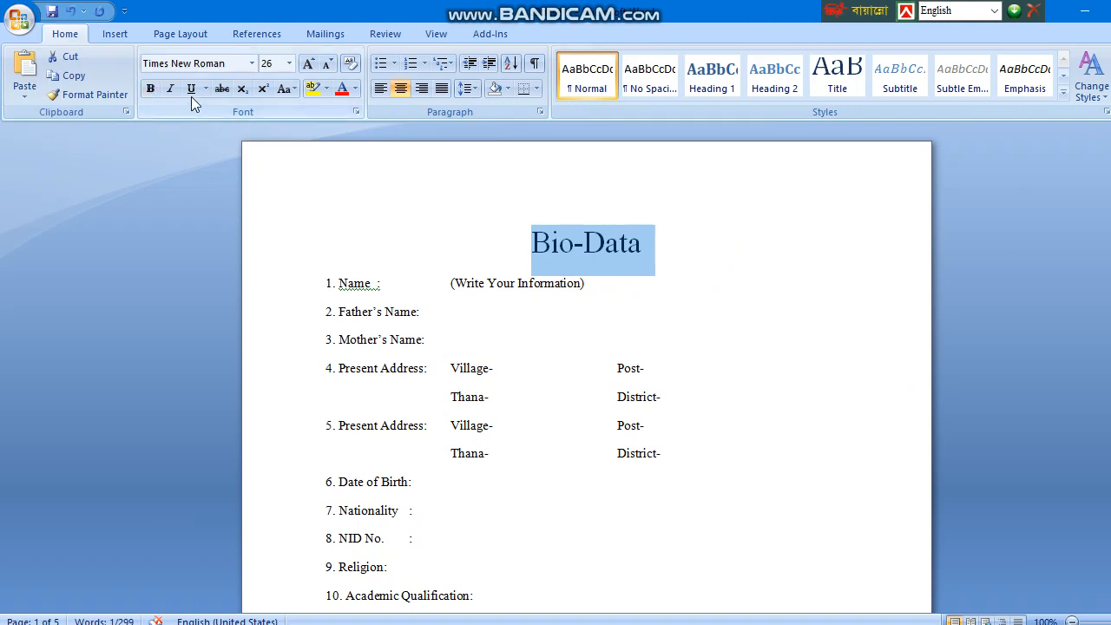
pyautogui.click(191, 90)
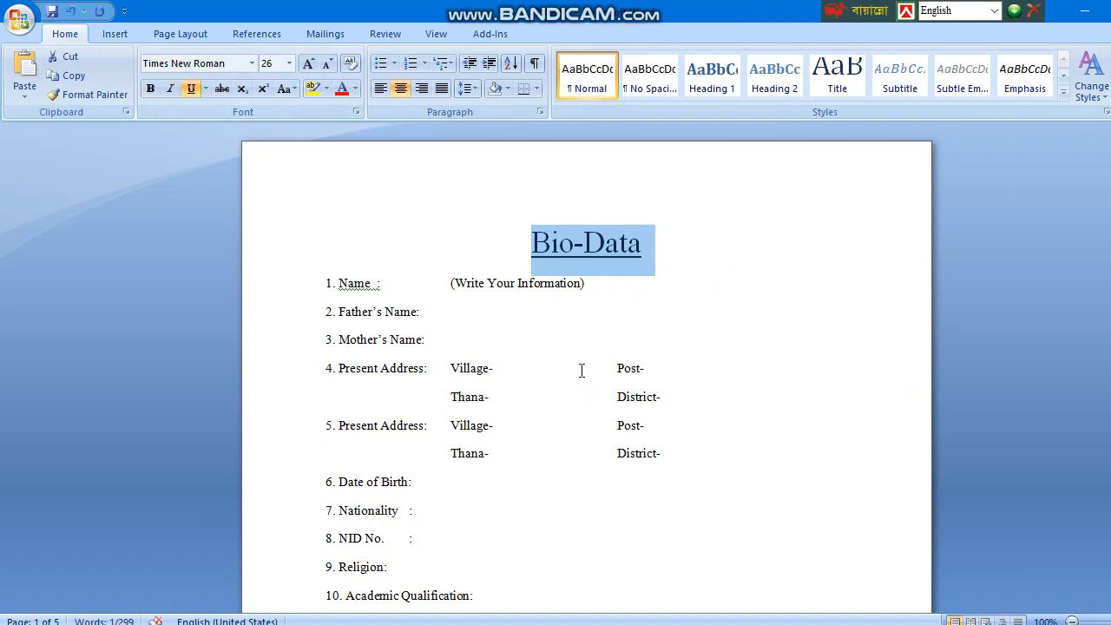
pyautogui.click(582, 370)
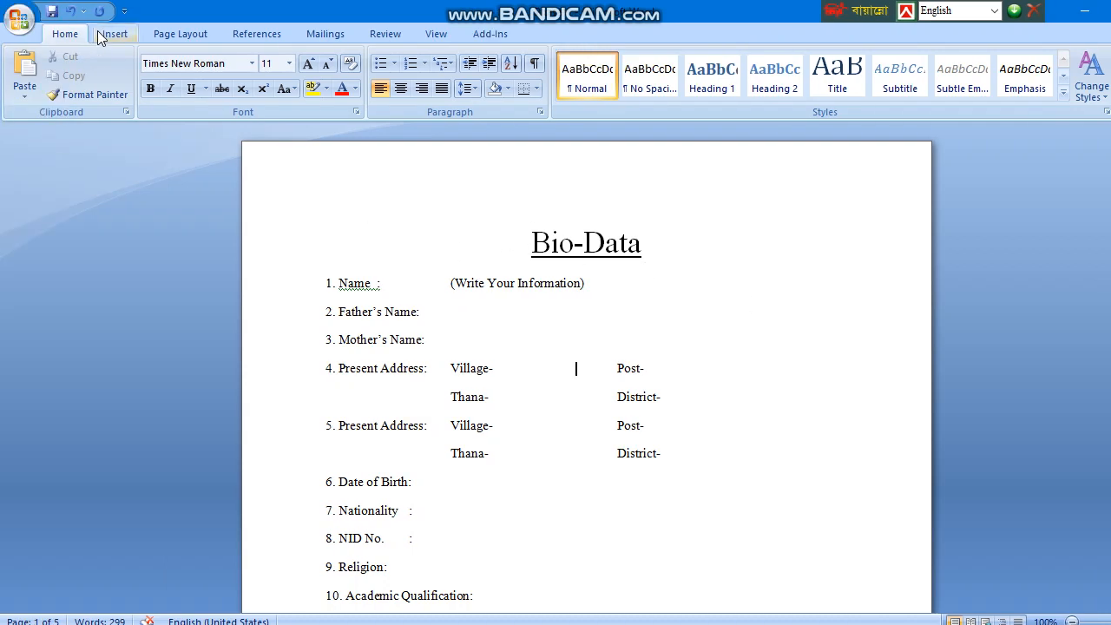
# Draw a text box at the top right of the page with 'Picture' centred on its second line.
pyautogui.click(43, 32)
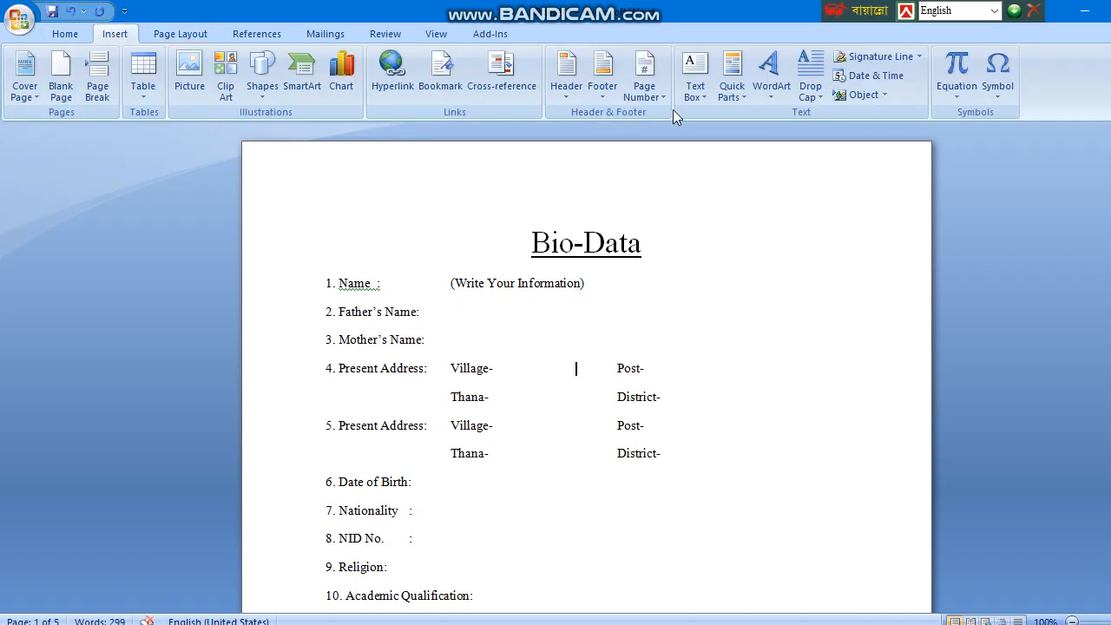
pyautogui.click(697, 86)
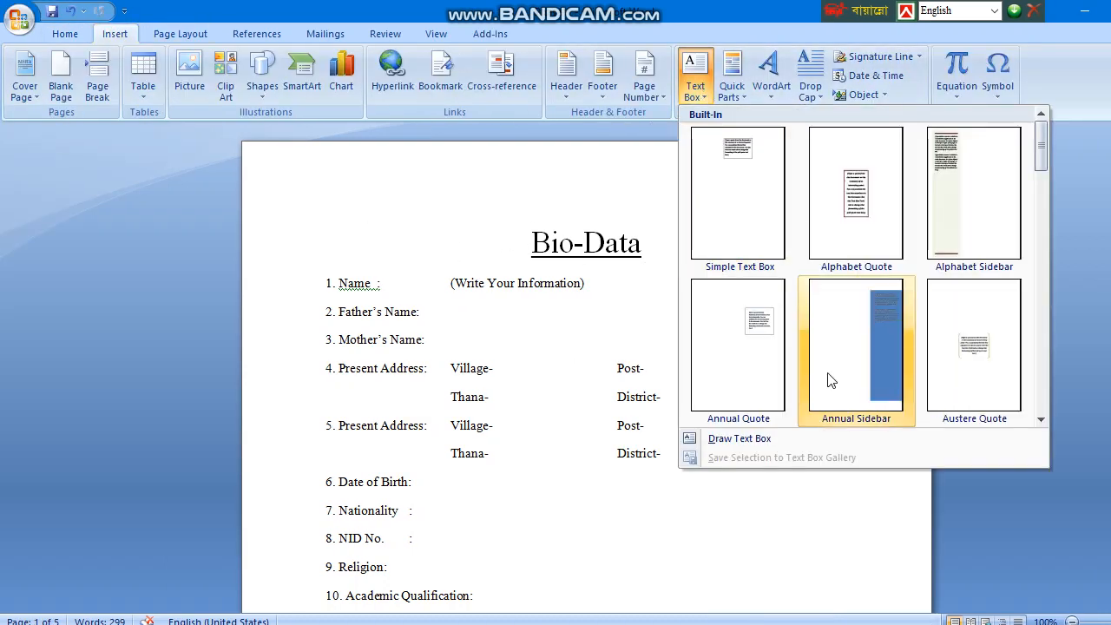
pyautogui.click(720, 438)
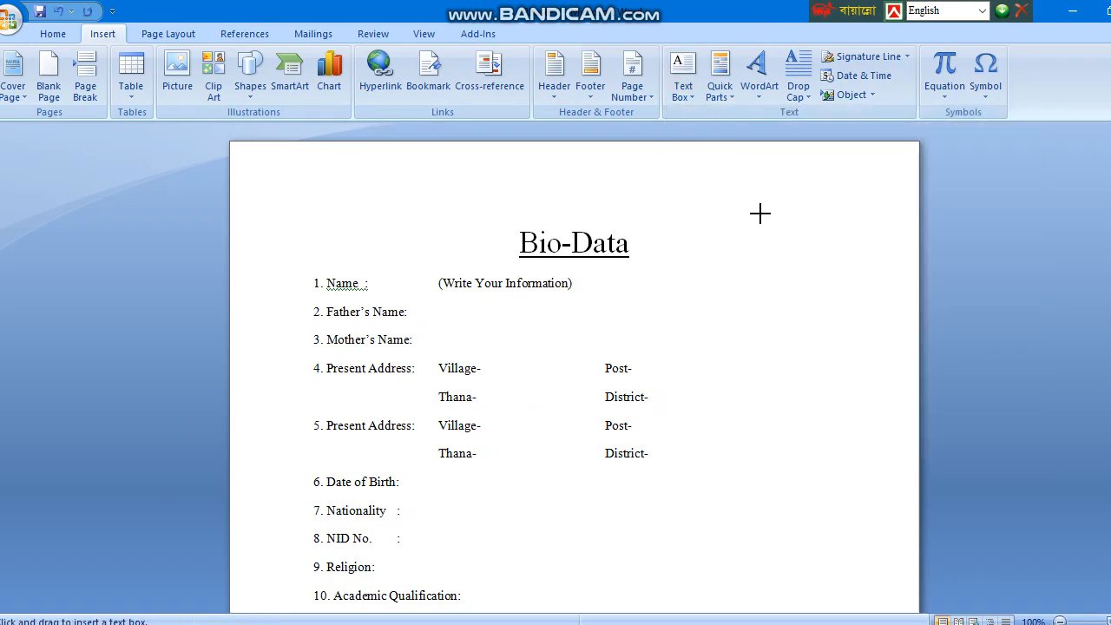
pyautogui.moveTo(761, 196); pyautogui.dragTo(833, 316)
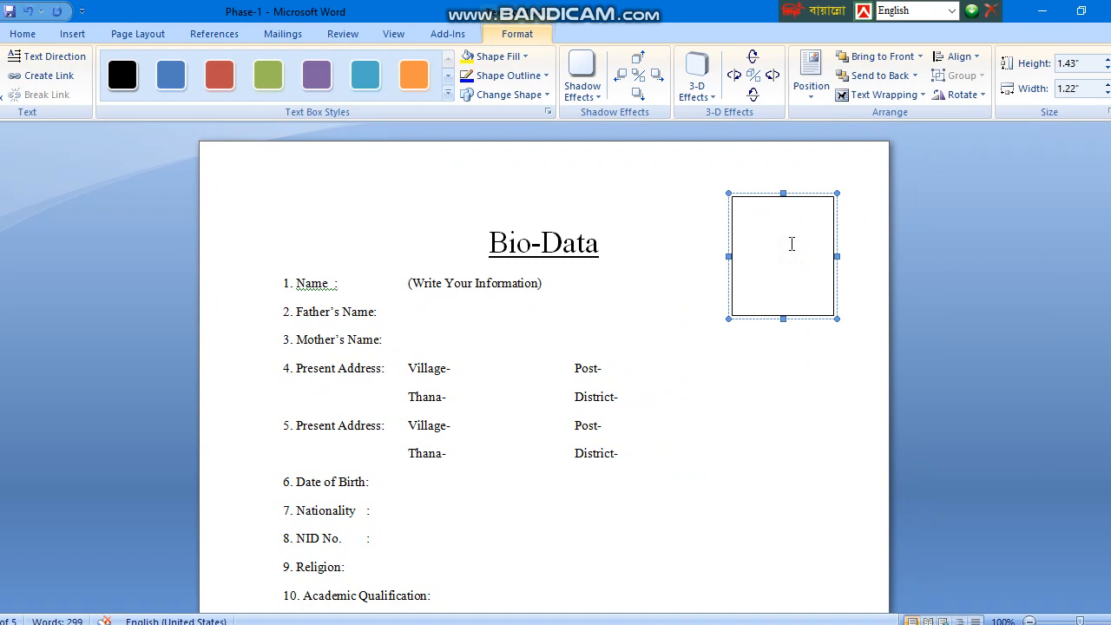
pyautogui.press('Return')
pyautogui.write('Picture')
pyautogui.hotkey('ctrl', 'e')
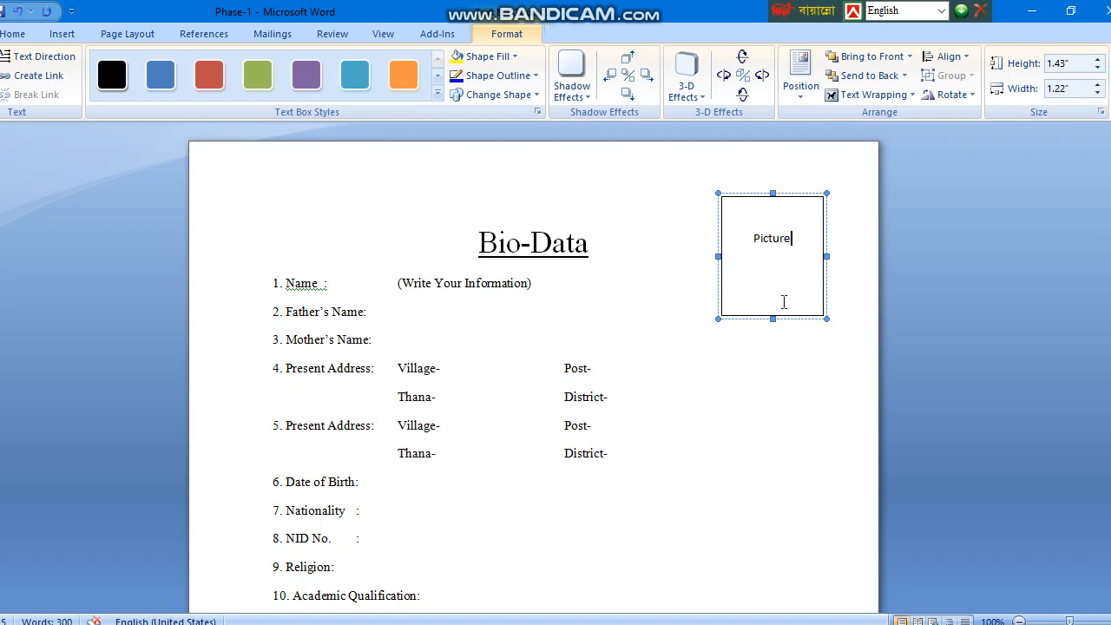
pyautogui.click(646, 438)
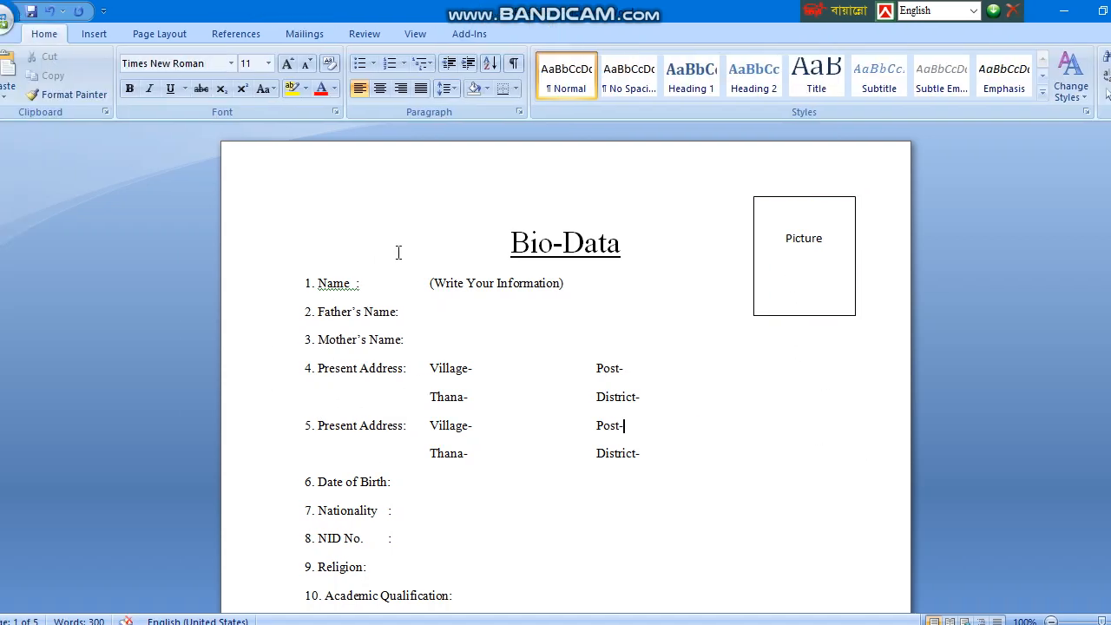
# Tab the colon after 'Name' out to the field tab stop on the first form line.
pyautogui.click(354, 283)
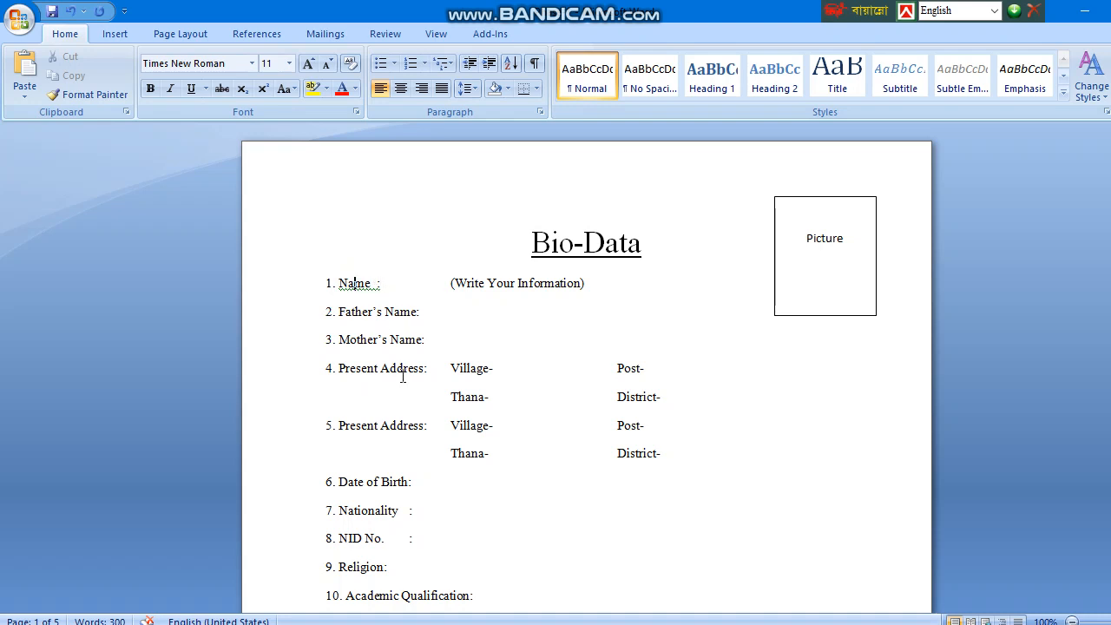
pyautogui.scroll(3, 402, 376)
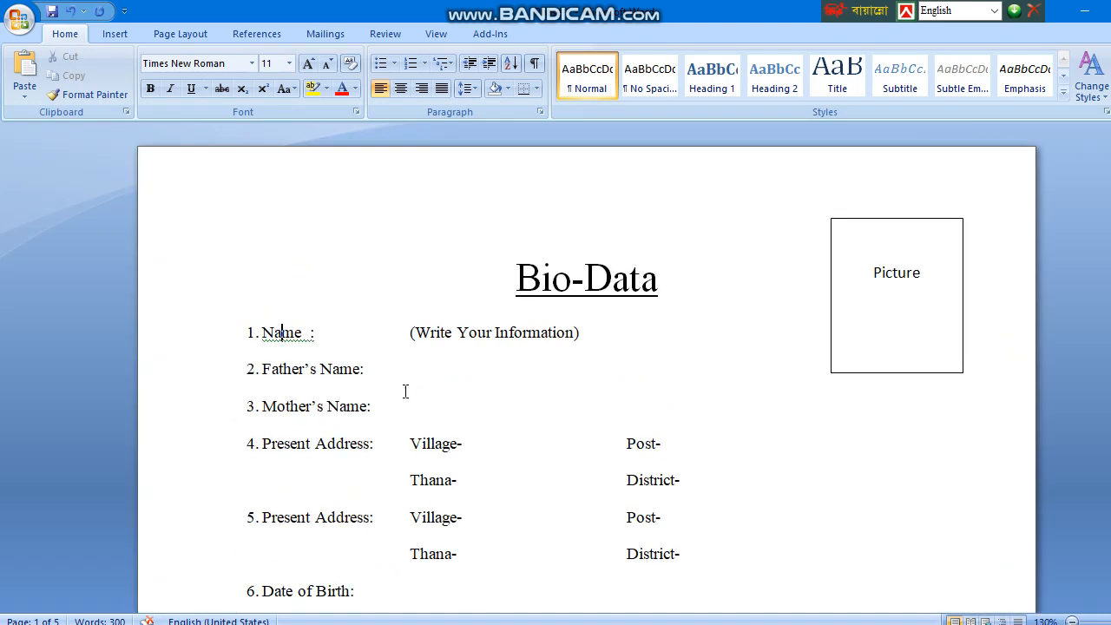
pyautogui.click(312, 332)
pyautogui.press('Tab')
pyautogui.press('Tab')
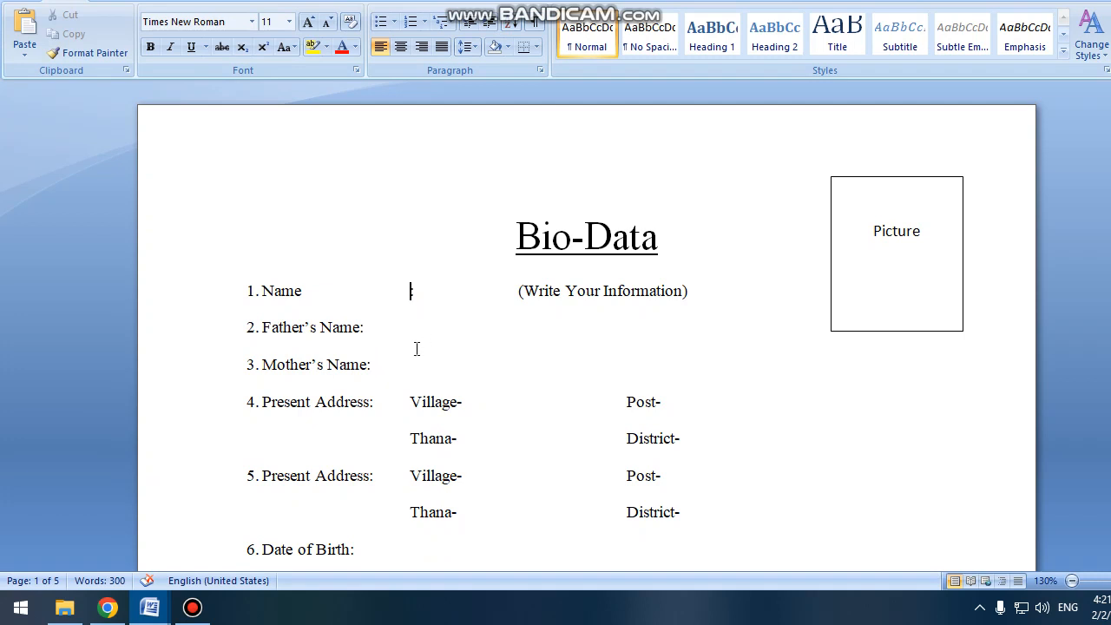
pyautogui.scroll(-3, 411, 446)
pyautogui.scroll(3, 414, 466)
pyautogui.click(468, 289)
pyautogui.click(459, 290)
pyautogui.scroll(-10, 539, 446)
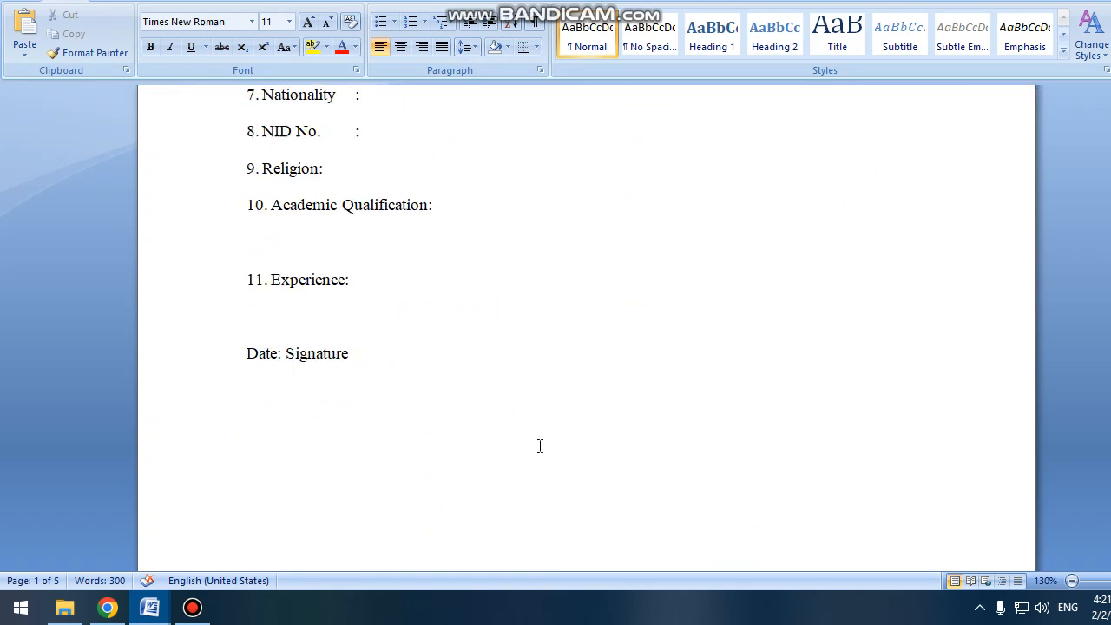
pyautogui.scroll(10, 550, 431)
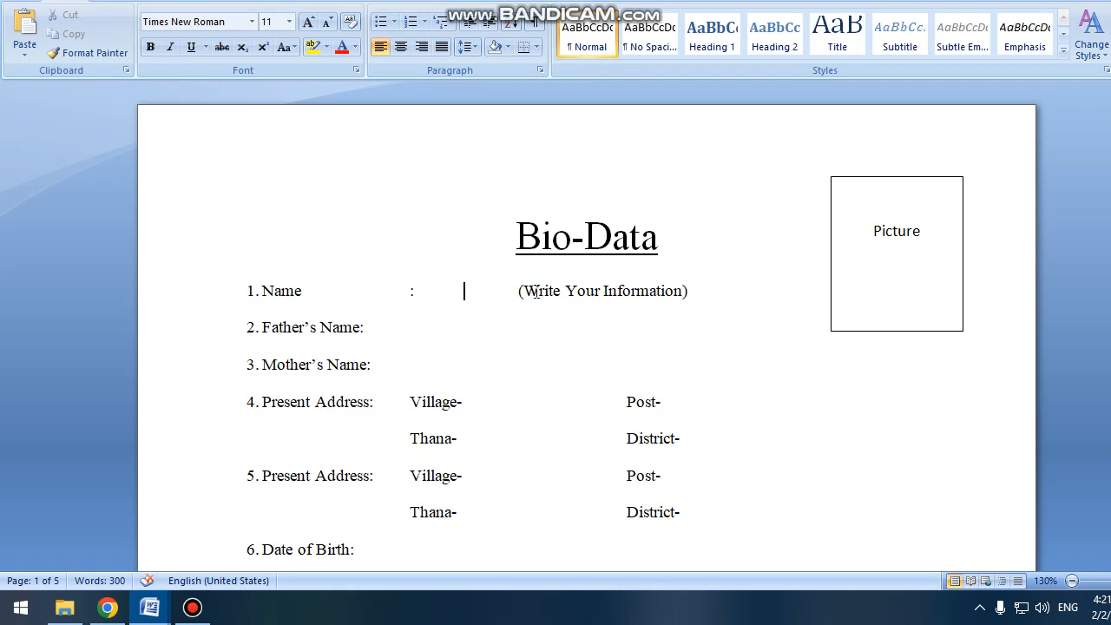
# Replace the Name placeholder with the applicant's full name, tabbed after the colon.
pyautogui.moveTo(697, 293); pyautogui.dragTo(444, 286)
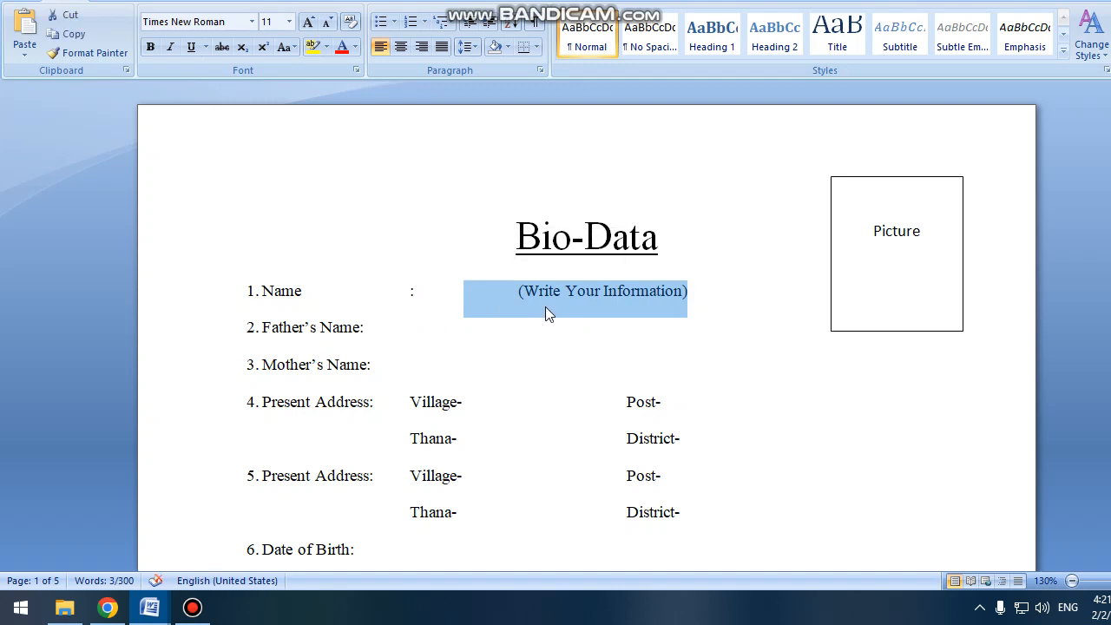
pyautogui.press('BackSpace')
pyautogui.press('BackSpace')
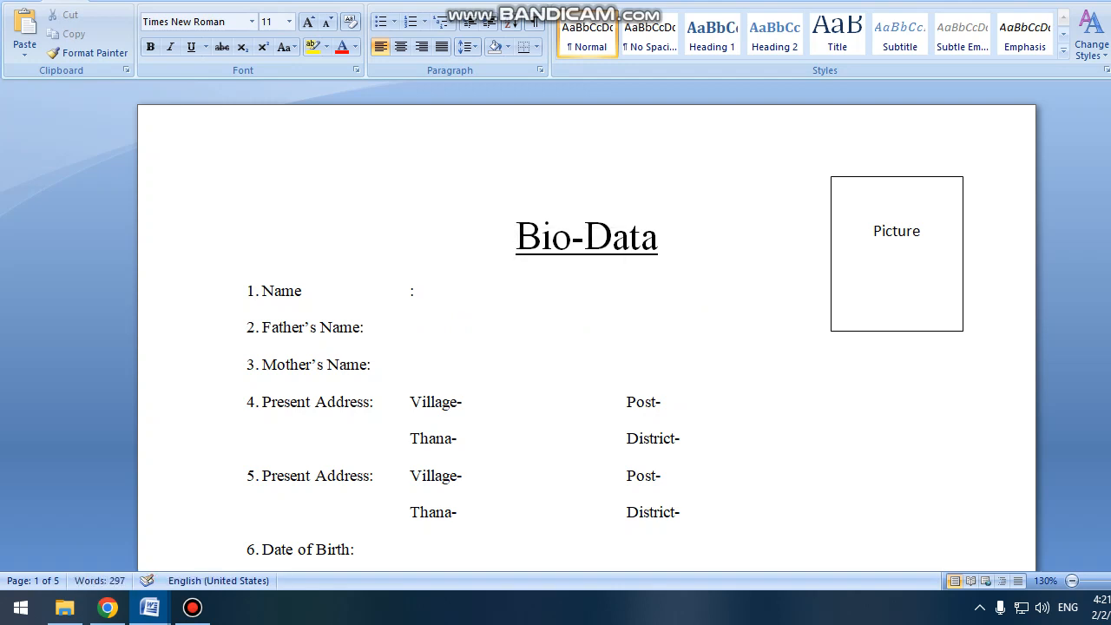
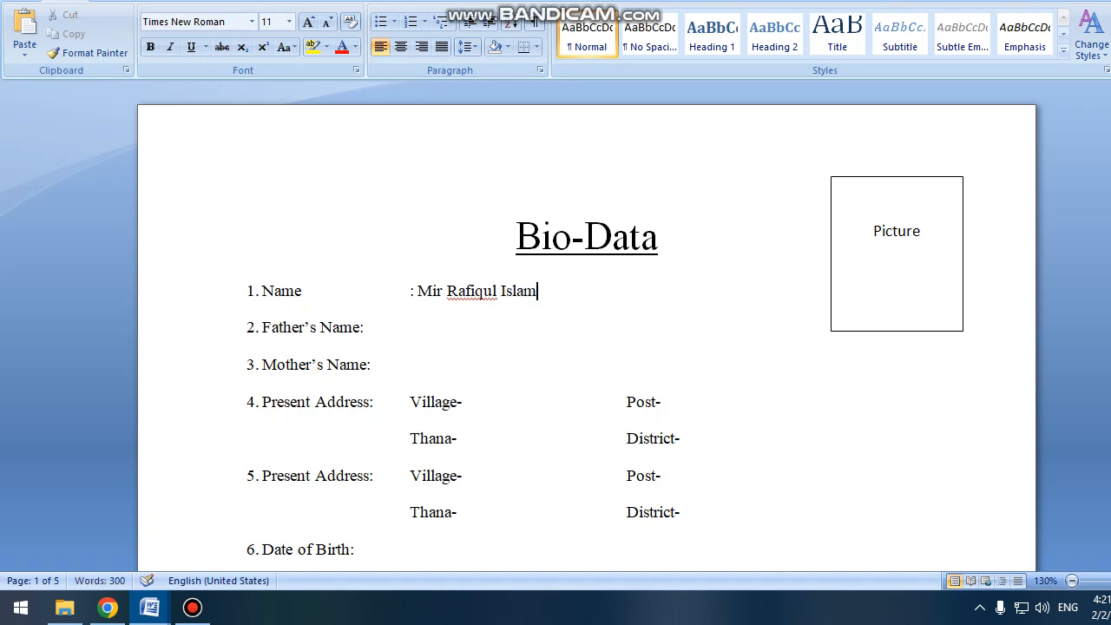
pyautogui.click(419, 294)
pyautogui.press('Tab')
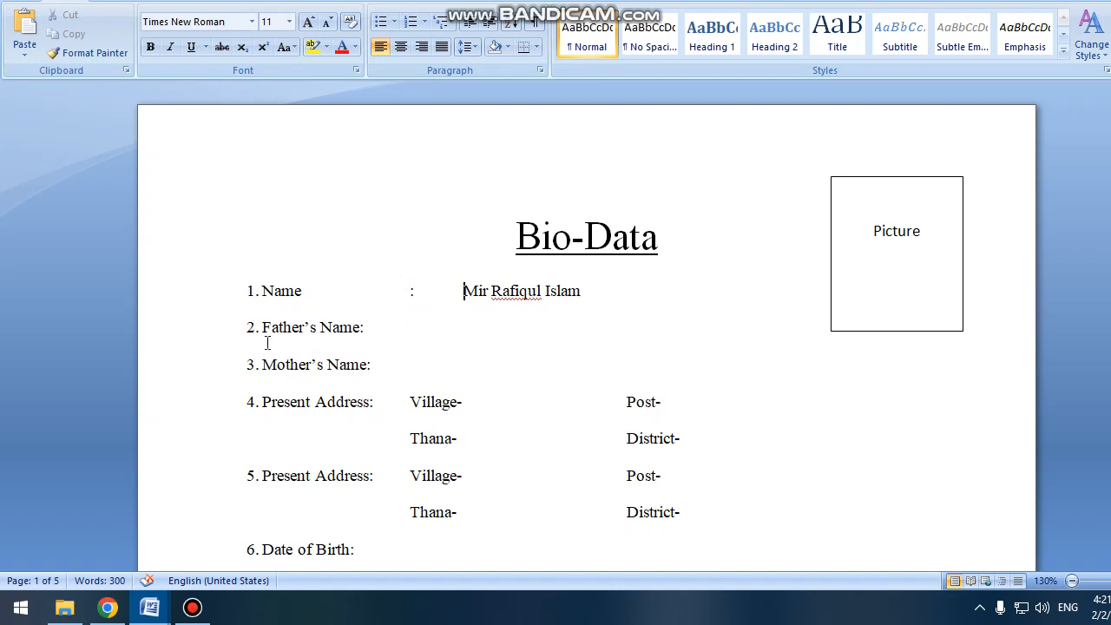
# Align the Father's Name and Mother's Name colons with the Name colon.
pyautogui.click(361, 327)
pyautogui.press('Tab')
pyautogui.click(619, 290)
pyautogui.press('Return')
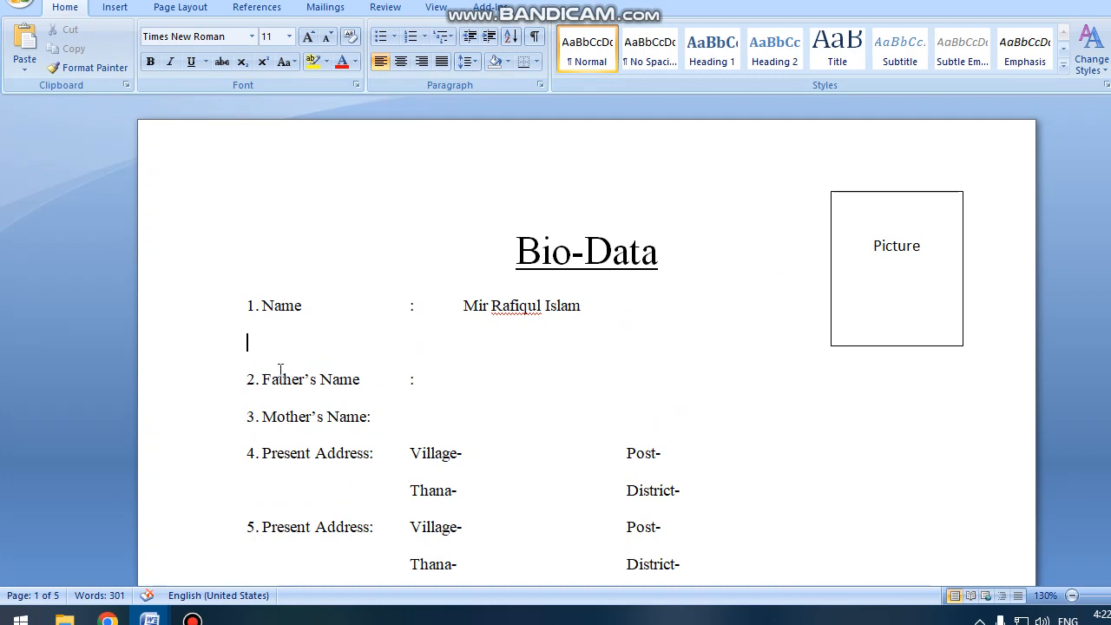
pyautogui.press('Delete')
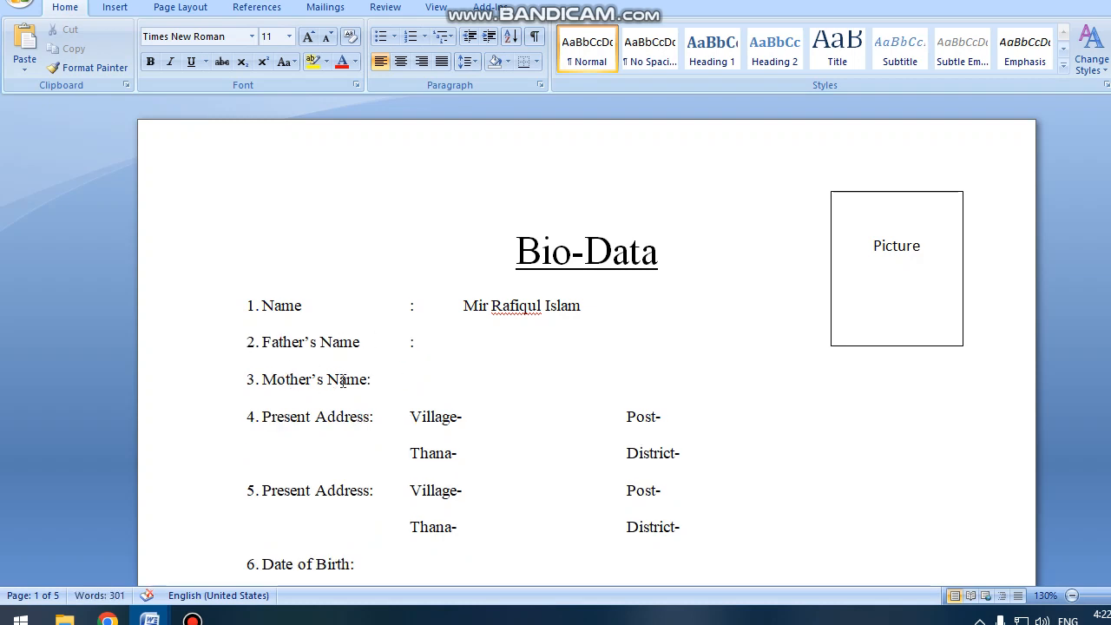
pyautogui.click(367, 379)
pyautogui.press('Tab')
# Align the Present Address colon and tab the Village-/Post- and Thana-/District- parts of items 4 and 5.
pyautogui.click(371, 417)
pyautogui.press('Tab')
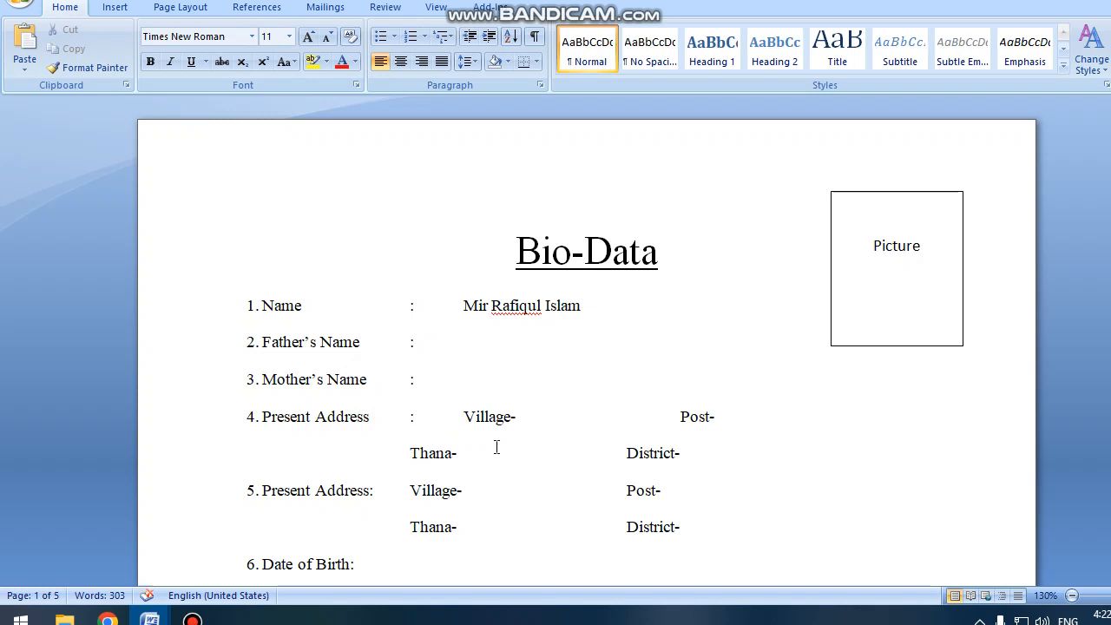
pyautogui.click(410, 453)
pyautogui.press('Tab')
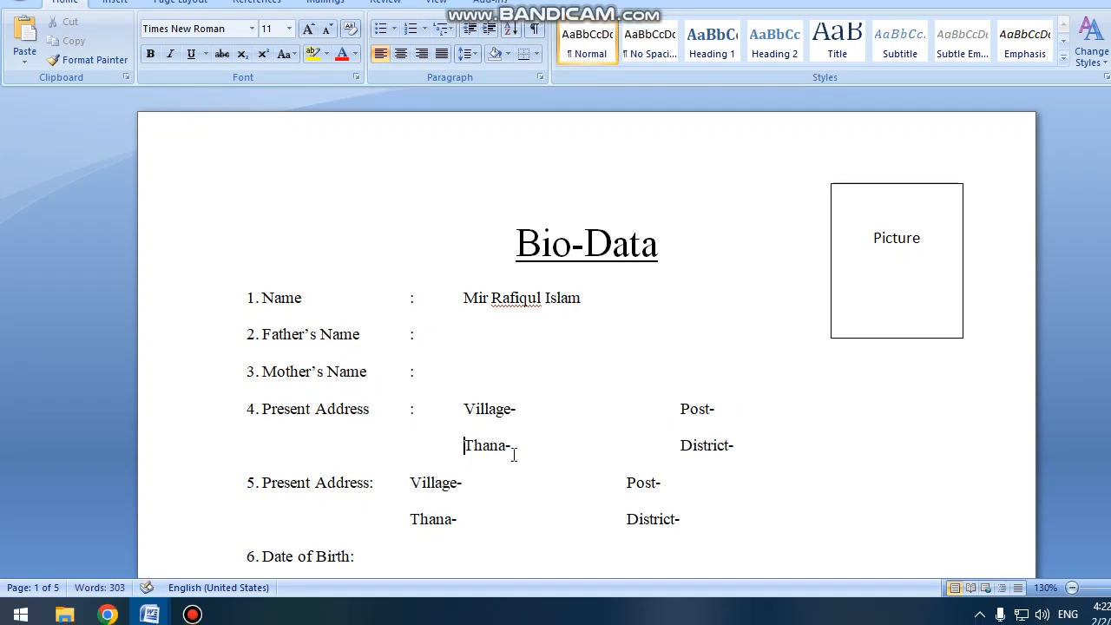
pyautogui.scroll(-4, 514, 455)
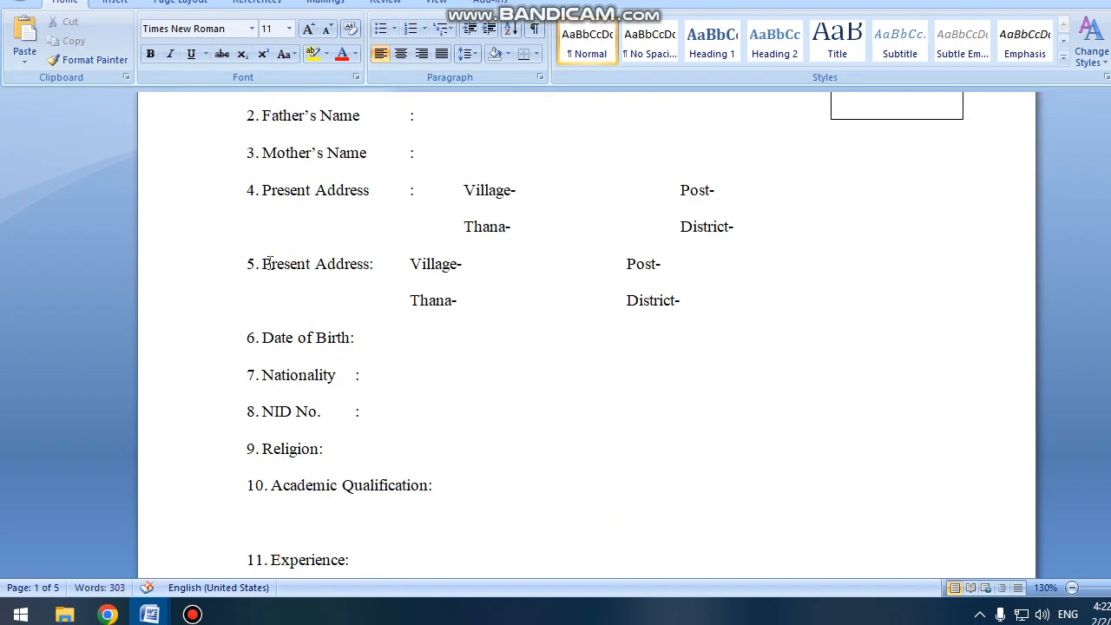
pyautogui.click(411, 263)
pyautogui.press('Tab')
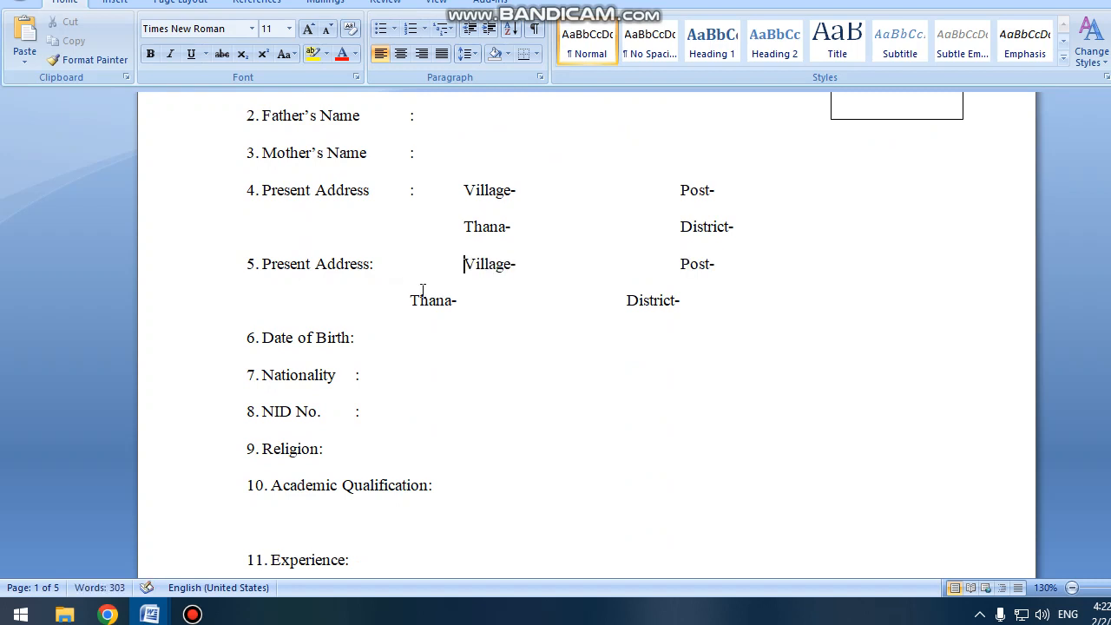
pyautogui.click(411, 300)
pyautogui.press('Tab')
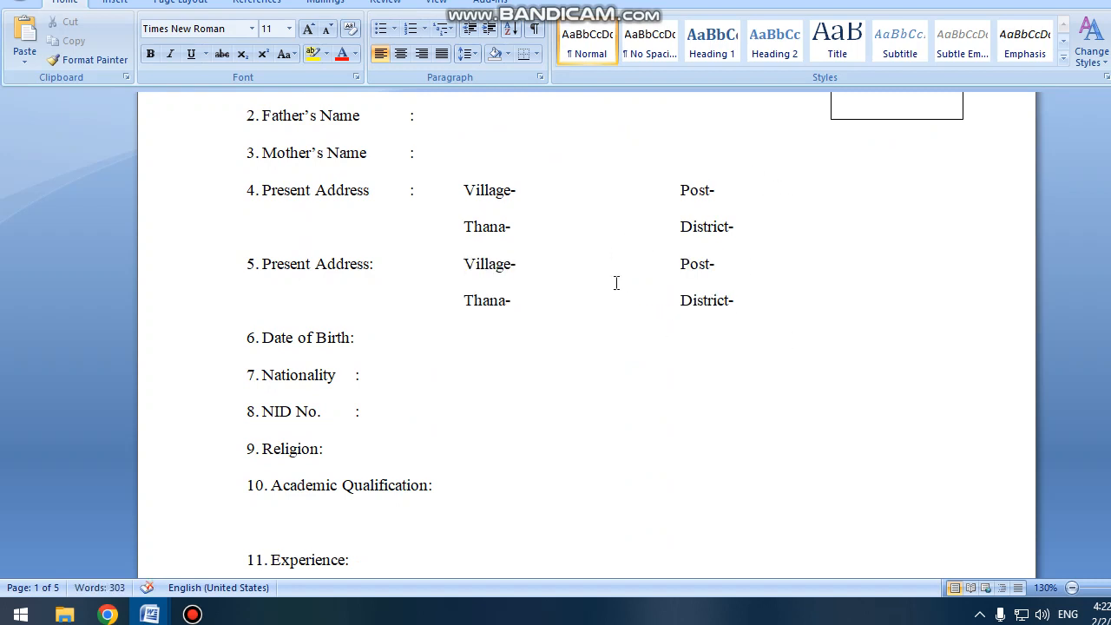
# Check the positions of item 4's Village-, Post-, Thana- and District- parts.
pyautogui.click(365, 194)
pyautogui.click(536, 195)
pyautogui.click(747, 200)
pyautogui.click(533, 226)
pyautogui.click(769, 226)
pyautogui.click(311, 261)
# Rename item 5 from Present to Permanent Address and align its colon with the others.
pyautogui.press('BackSpace')
pyautogui.press('BackSpace')
pyautogui.press('BackSpace')
pyautogui.press('BackSpace')
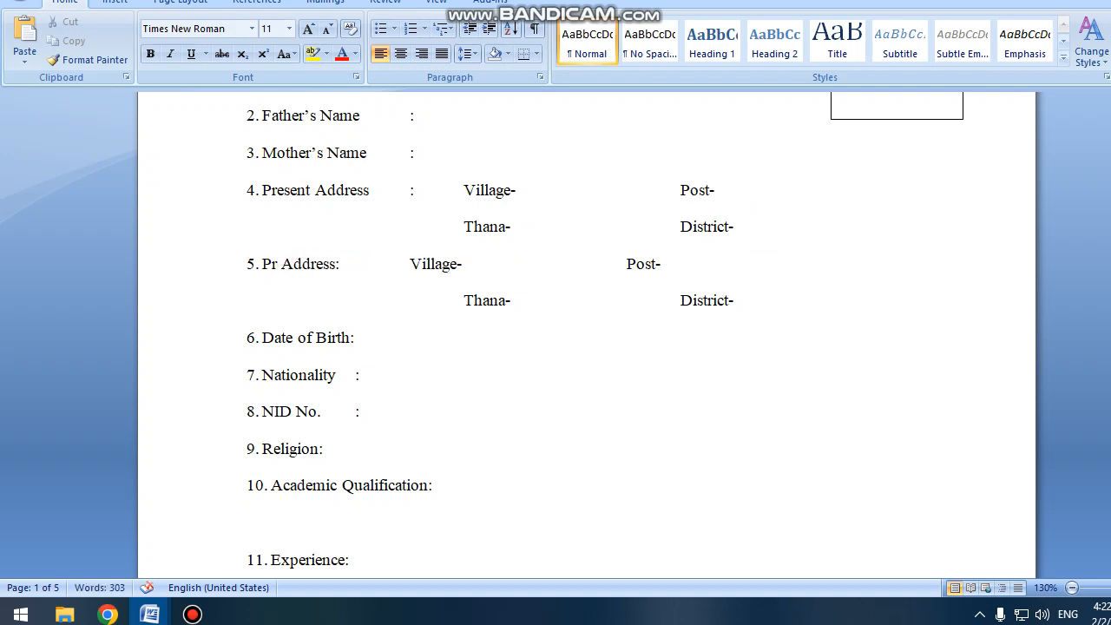
pyautogui.press('BackSpace')
pyautogui.write('erm')
pyautogui.write('anent')
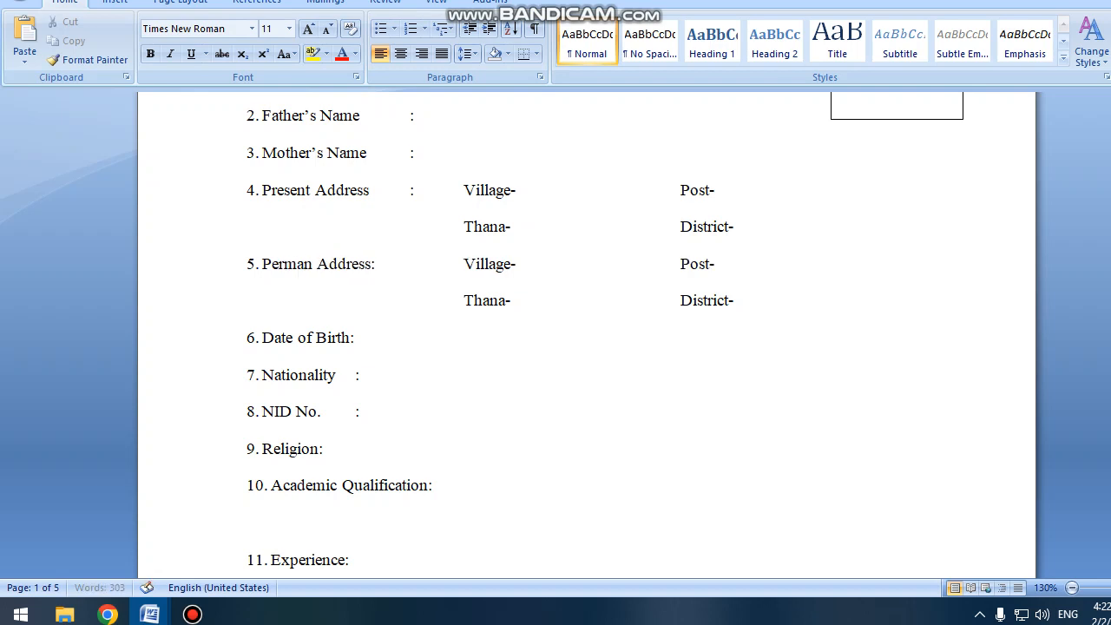
pyautogui.click(516, 530)
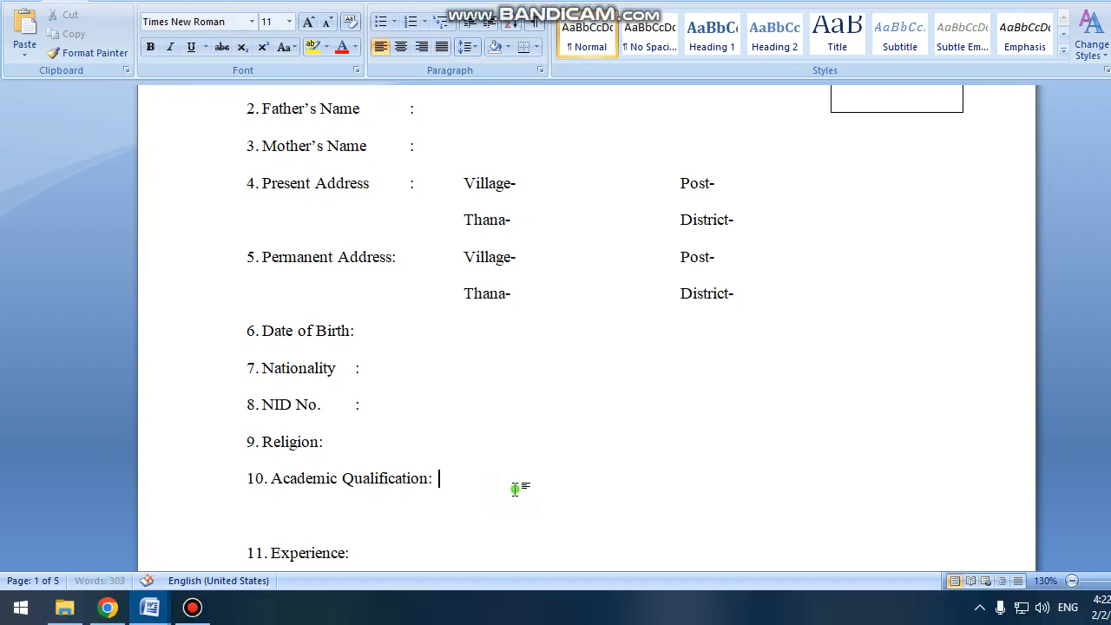
pyautogui.press('Tab')
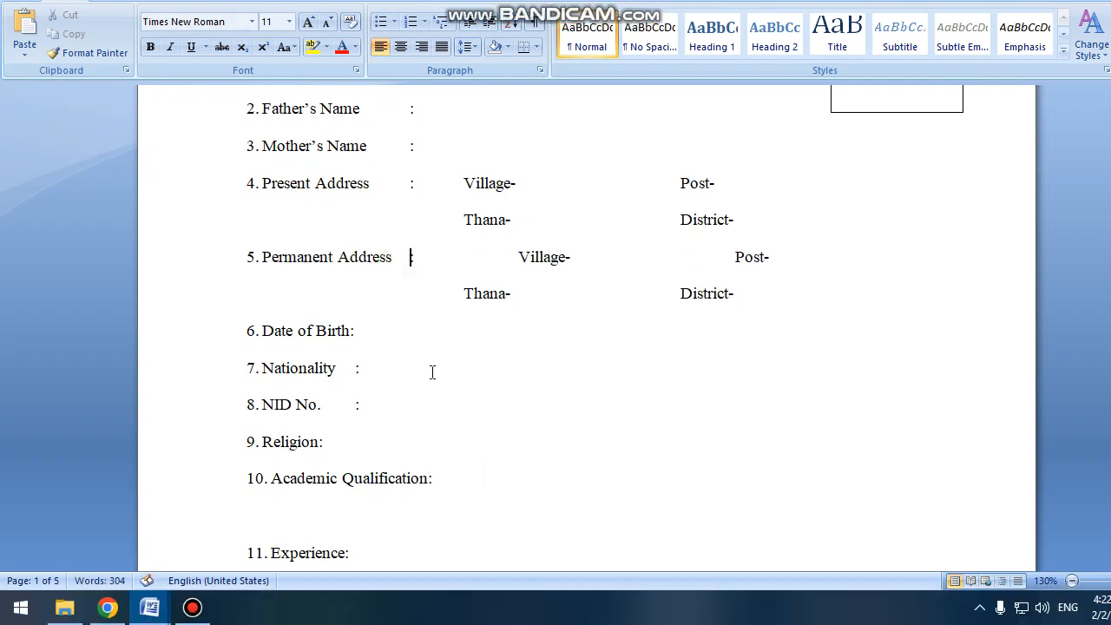
pyautogui.scroll(-3, 427, 373)
pyautogui.scroll(2, 370, 222)
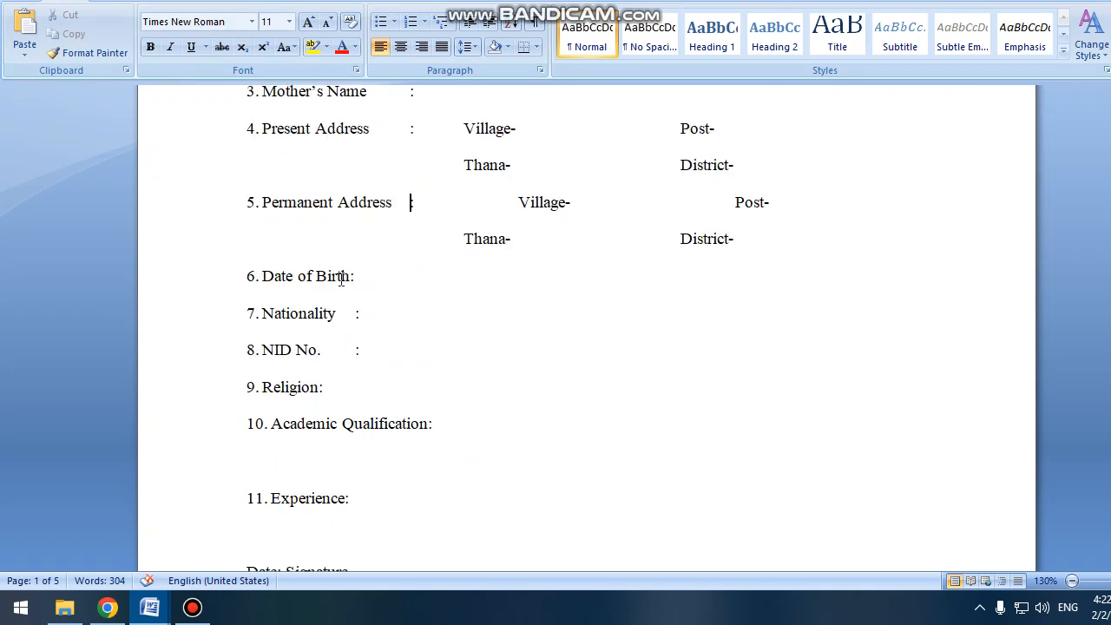
# Align the Date of Birth colon and correct the tabbing of item 5's Village- and Thana- lines.
pyautogui.click(351, 275)
pyautogui.press('Tab')
pyautogui.click(462, 238)
pyautogui.press('Tab')
pyautogui.scroll(2, 483, 273)
pyautogui.click(501, 311)
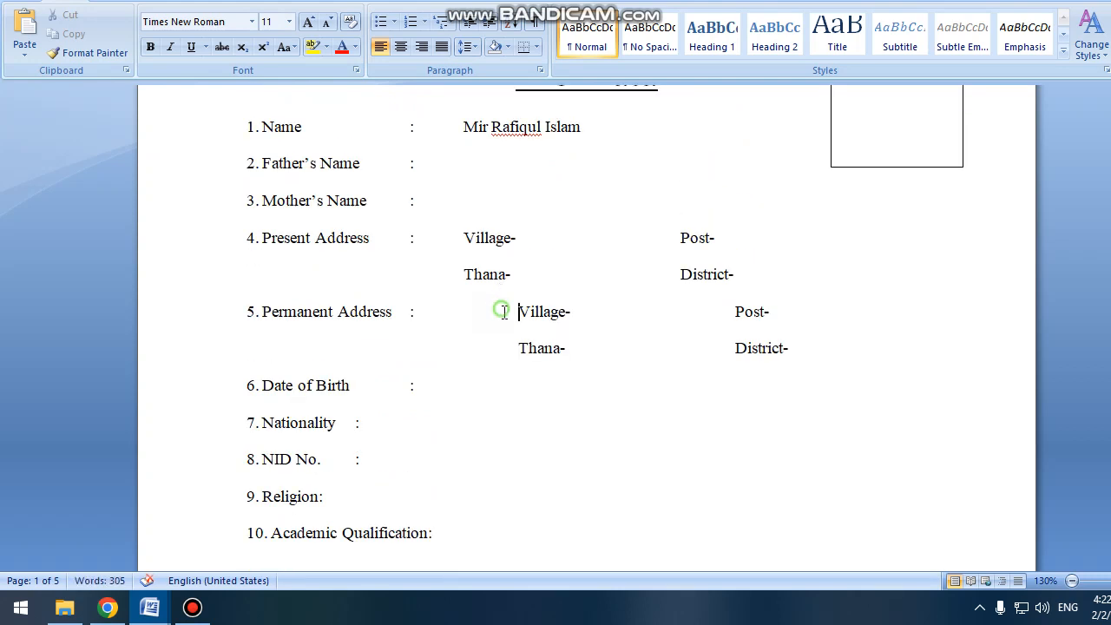
pyautogui.press('BackSpace')
pyautogui.click(503, 347)
pyautogui.press('BackSpace')
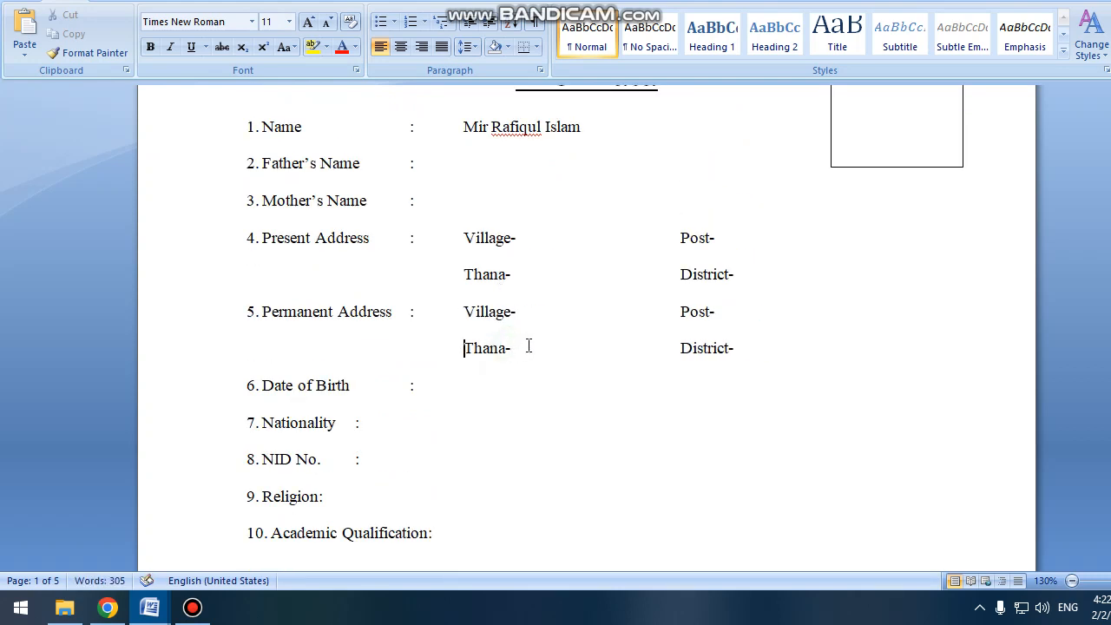
pyautogui.scroll(-3, 450, 370)
# Align the Nationality, NID No. and Religion colons with the fields above.
pyautogui.click(353, 259)
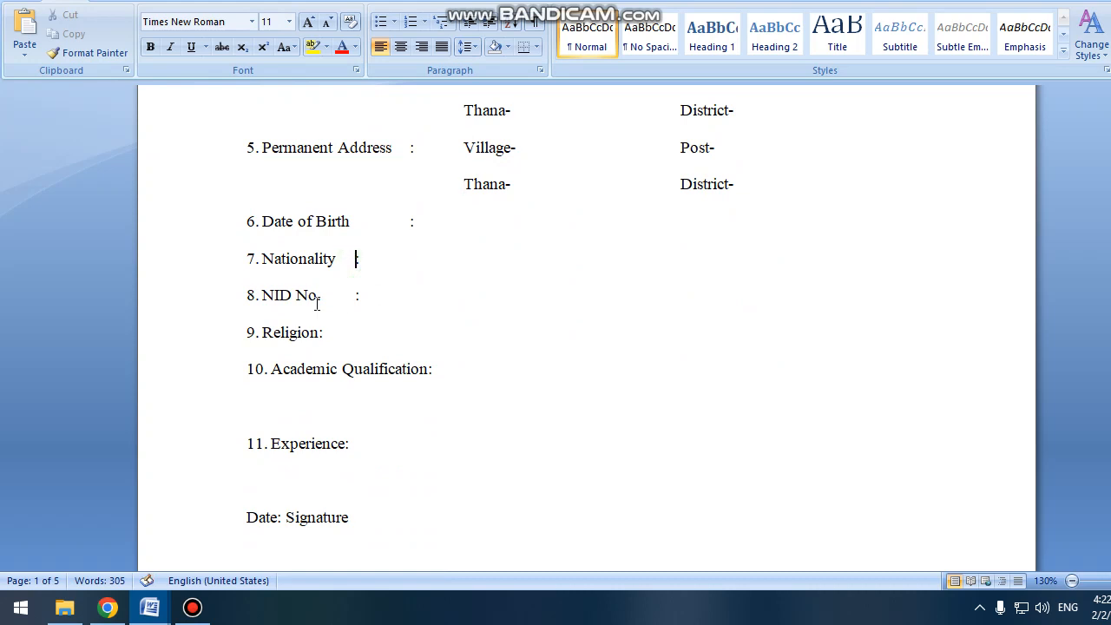
pyautogui.press('Tab')
pyautogui.click(349, 296)
pyautogui.press('Tab')
pyautogui.click(318, 339)
pyautogui.press('Tab')
pyautogui.press('Tab')
pyautogui.scroll(-3, 442, 369)
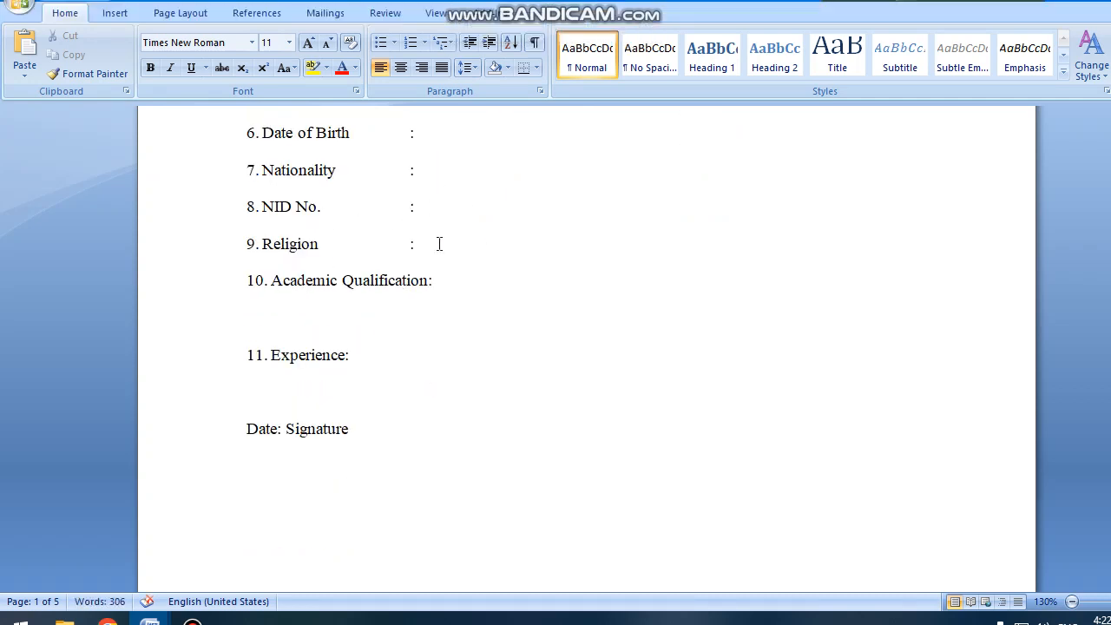
pyautogui.click(347, 309)
pyautogui.click(106, 13)
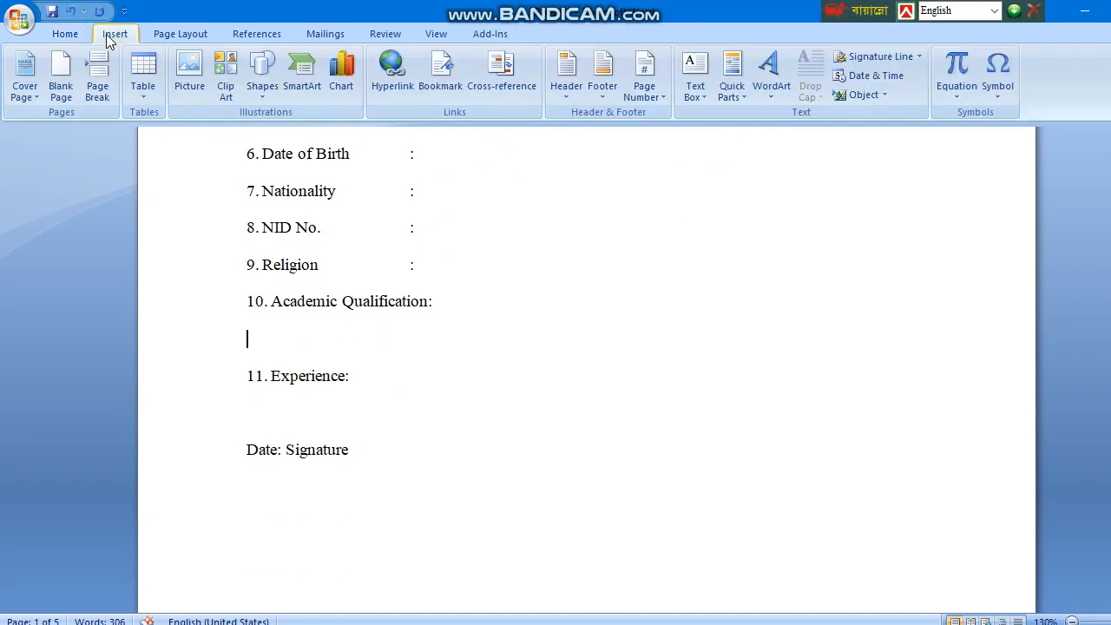
# Insert a 5-column, 4-row table on the blank line under Academic Qualification.
pyautogui.click(143, 86)
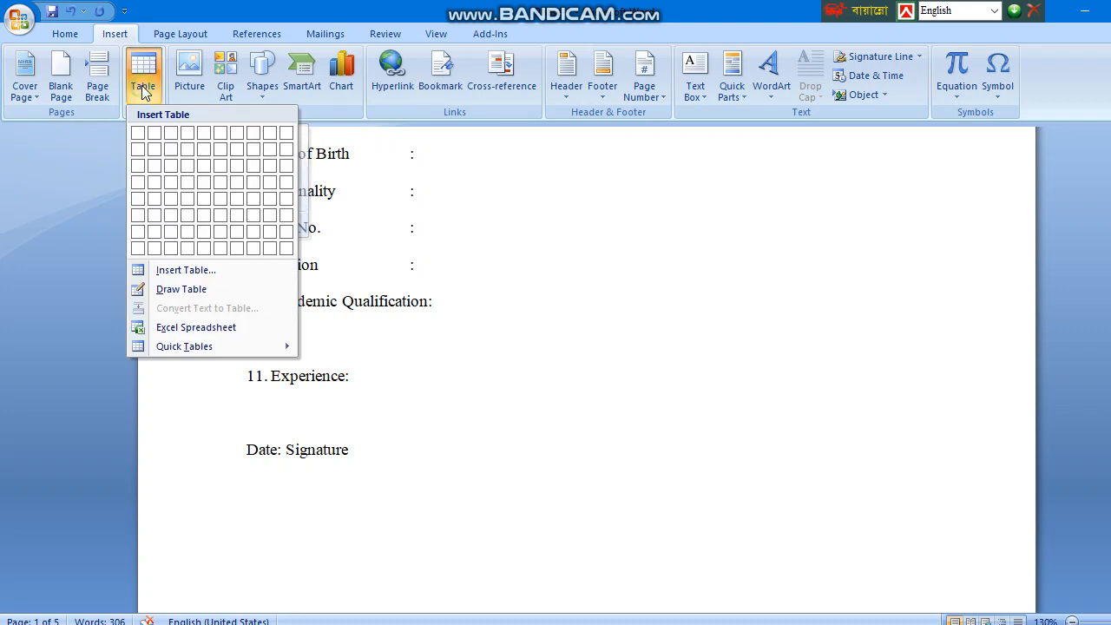
pyautogui.click(197, 271)
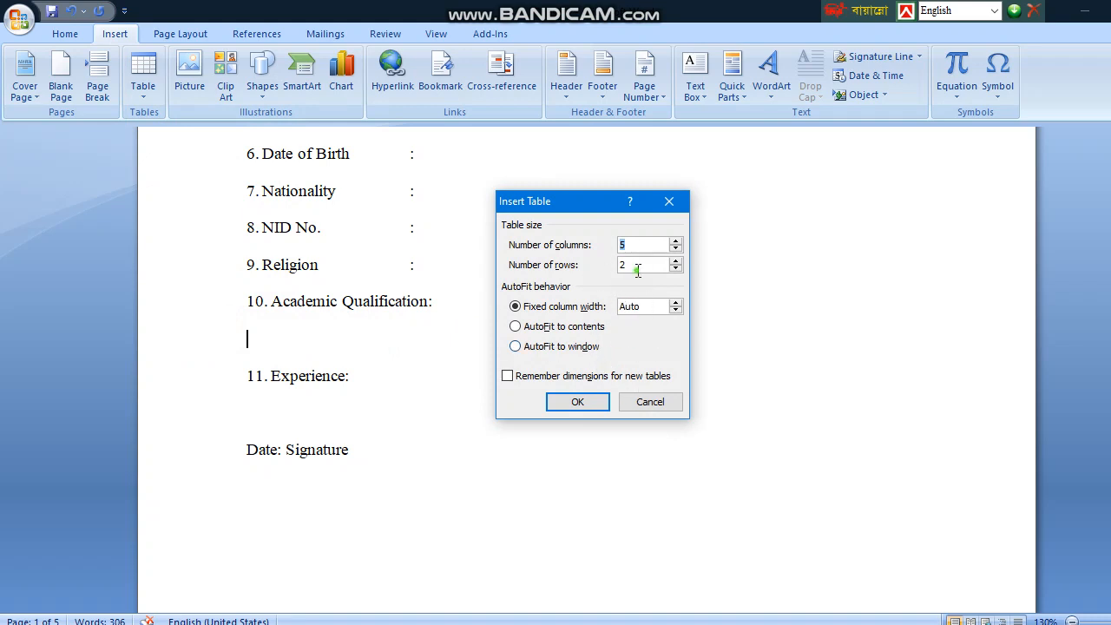
pyautogui.click(676, 260)
pyautogui.click(676, 260)
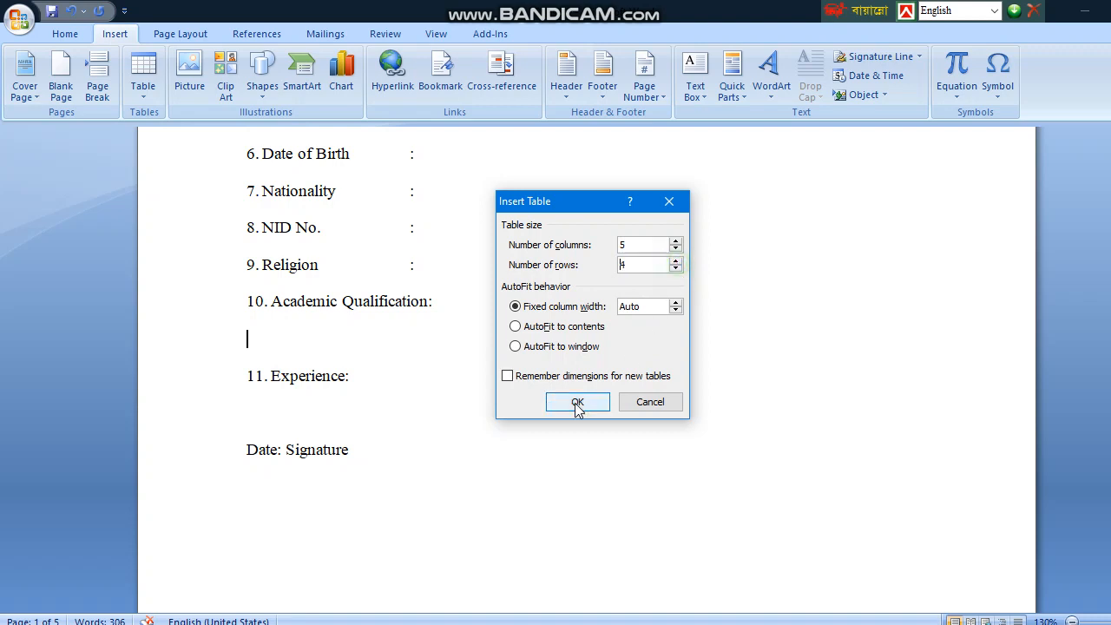
pyautogui.click(578, 404)
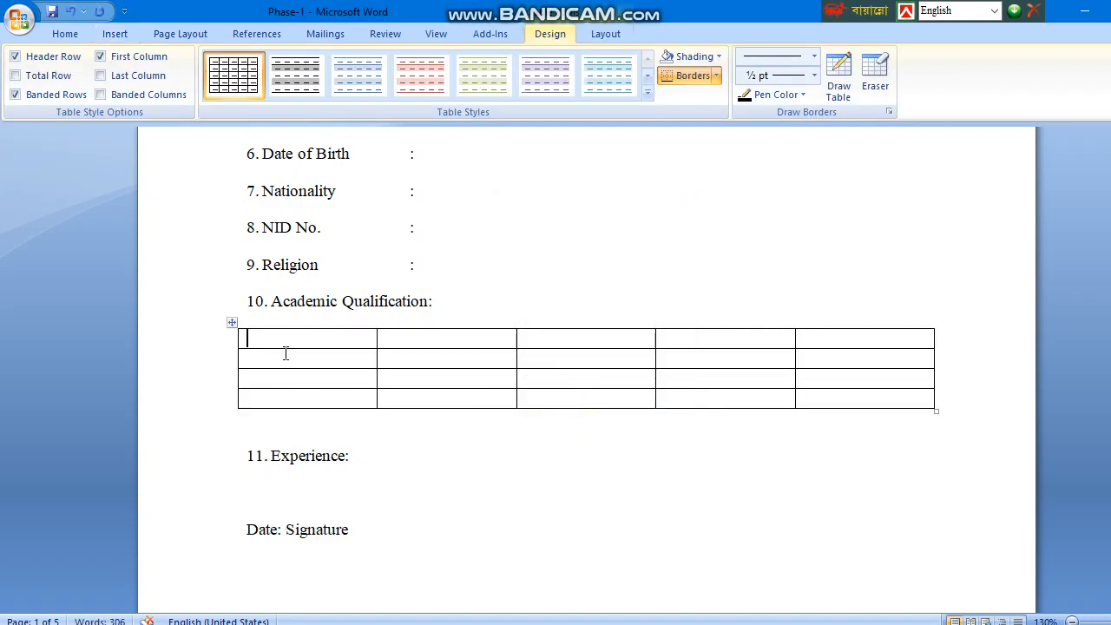
# Fill the header row with Name of Exam, passing Year, Subject/Group, GPA/Class/Division and Board/University.
pyautogui.write('Name of Exa')
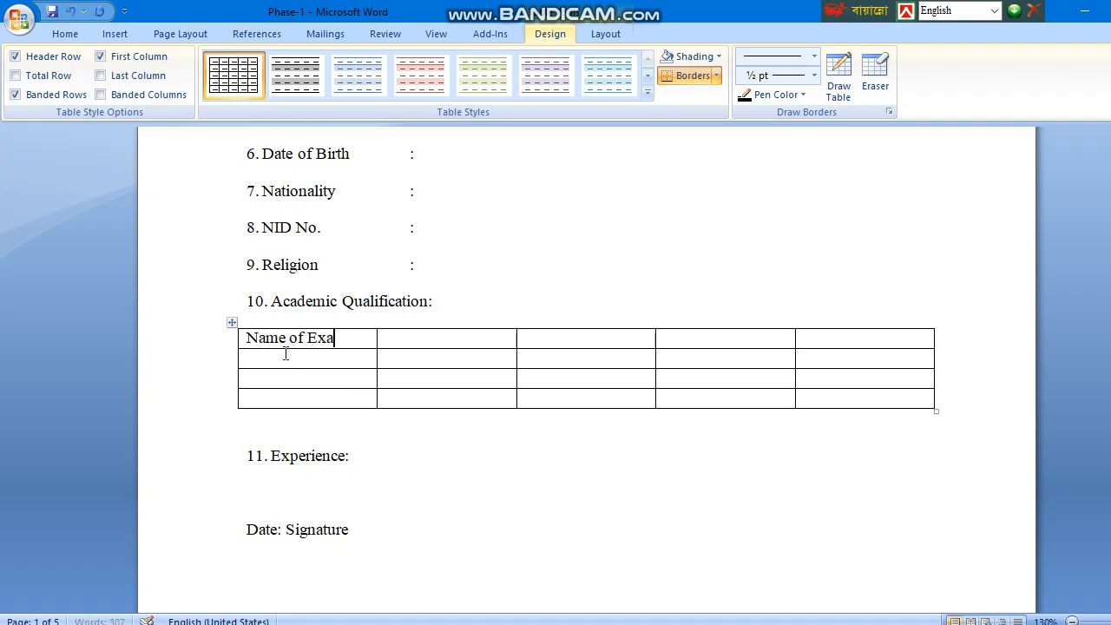
pyautogui.write('m')
pyautogui.press('Tab')
pyautogui.write('passing')
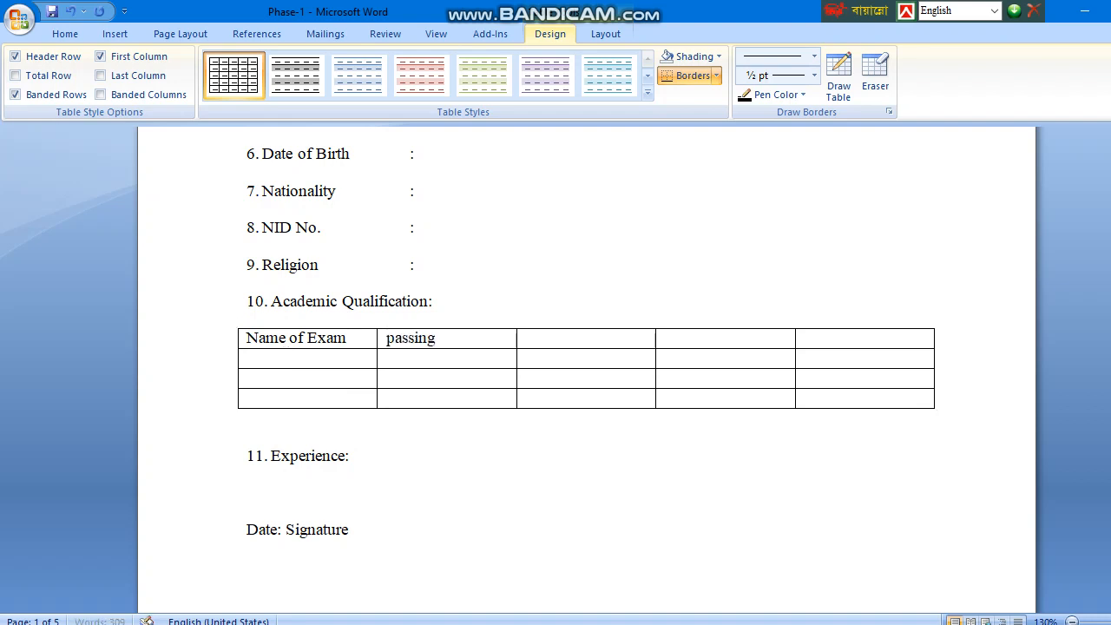
pyautogui.write(' Year')
pyautogui.press('Tab')
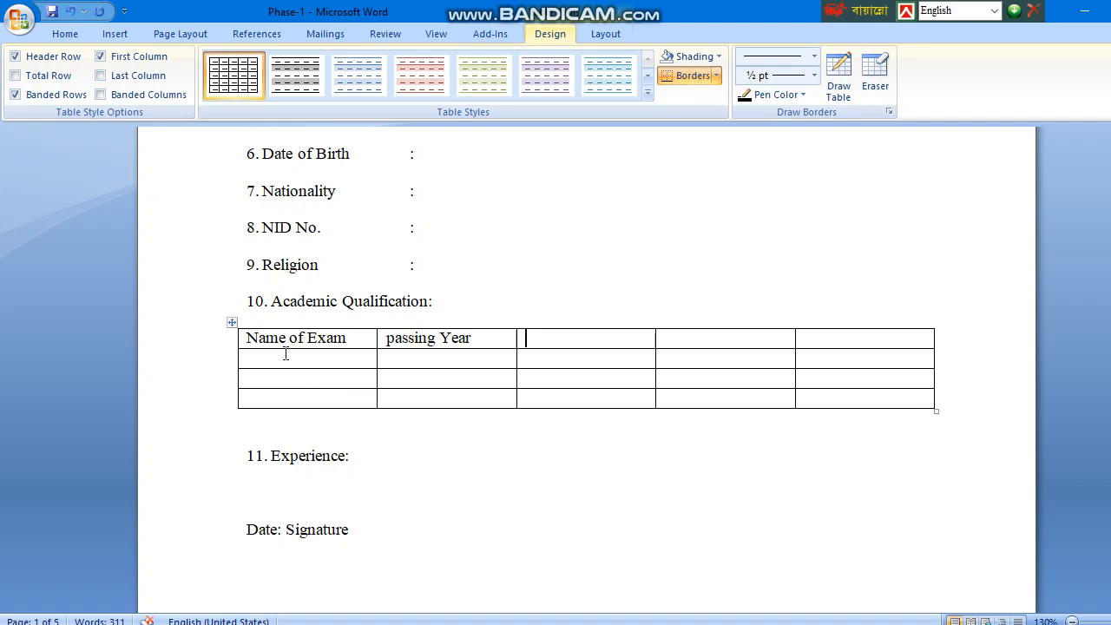
pyautogui.write('Subject')
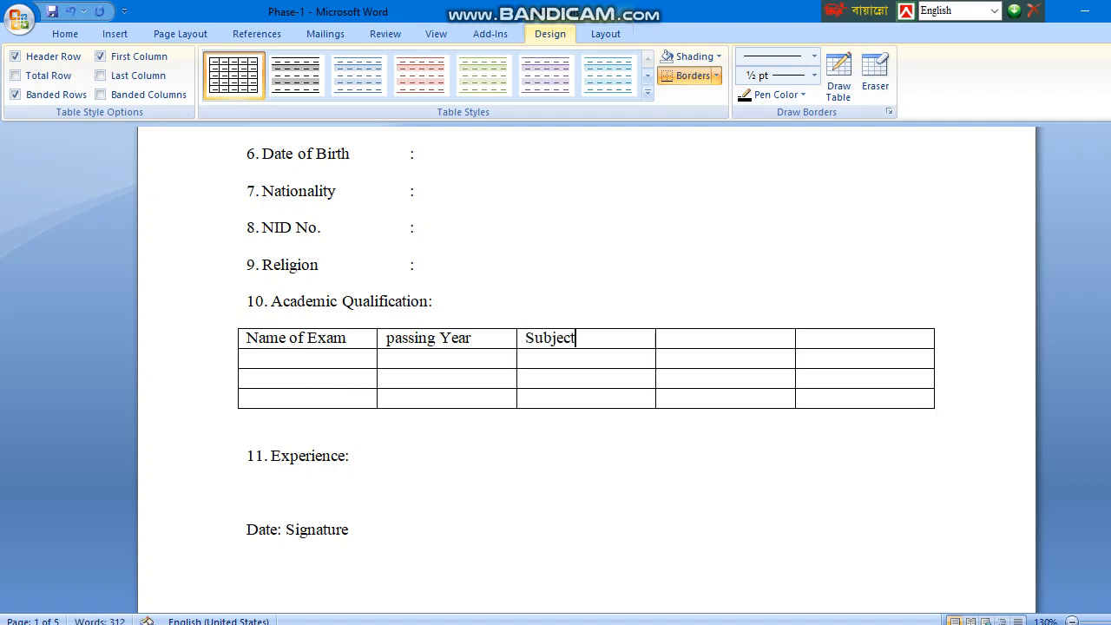
pyautogui.write('/Group')
pyautogui.press('Tab')
pyautogui.write('G')
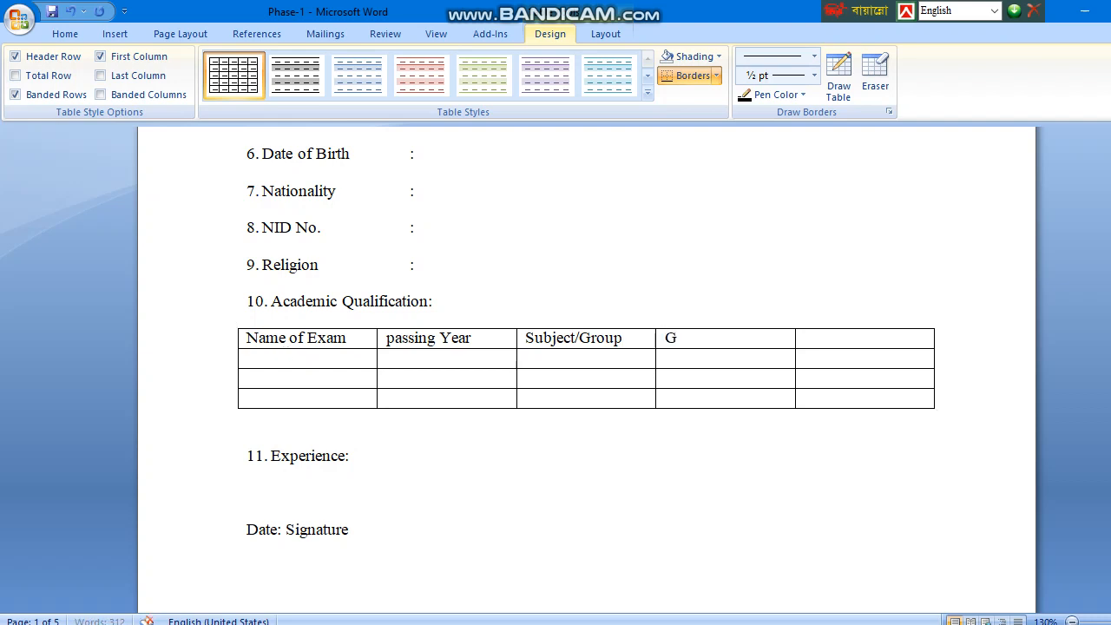
pyautogui.write('PA/Class')
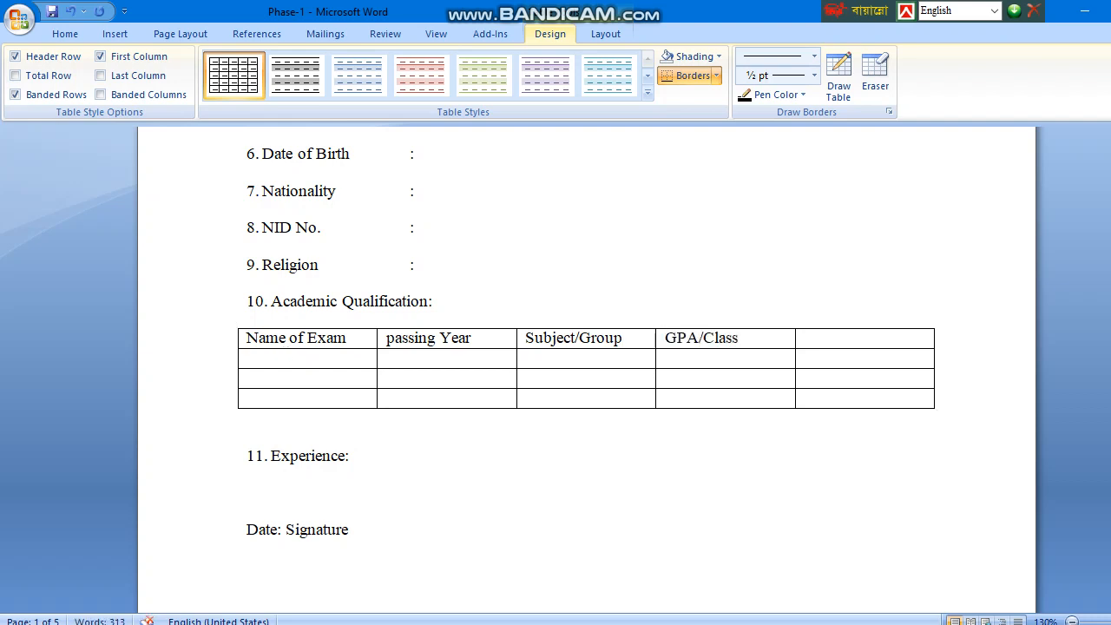
pyautogui.write('/Division')
pyautogui.press('Tab')
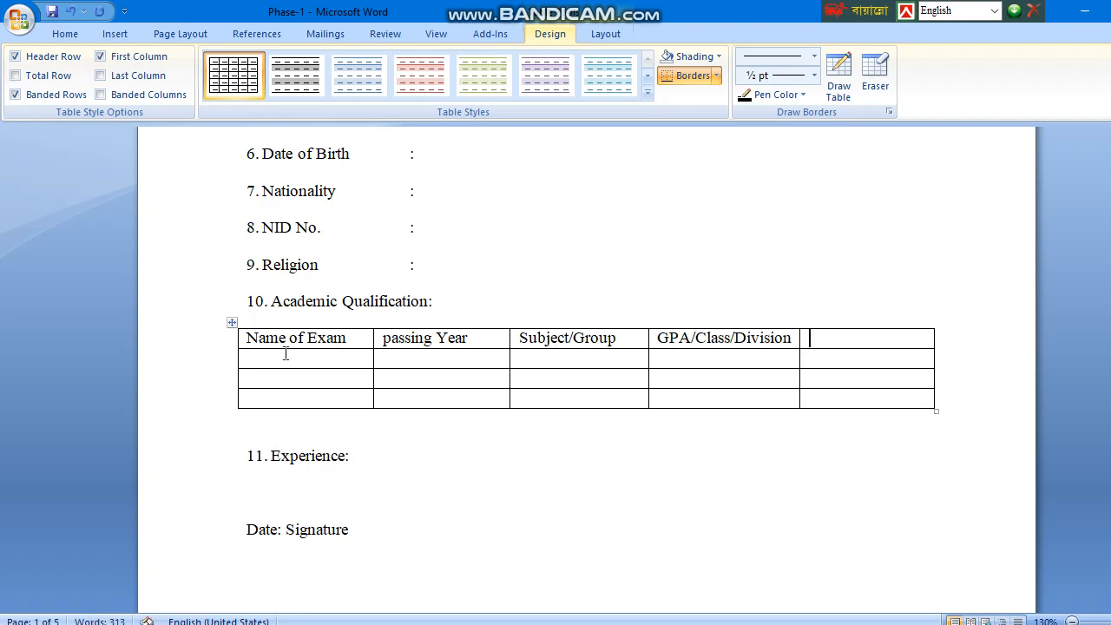
pyautogui.write('Boar')
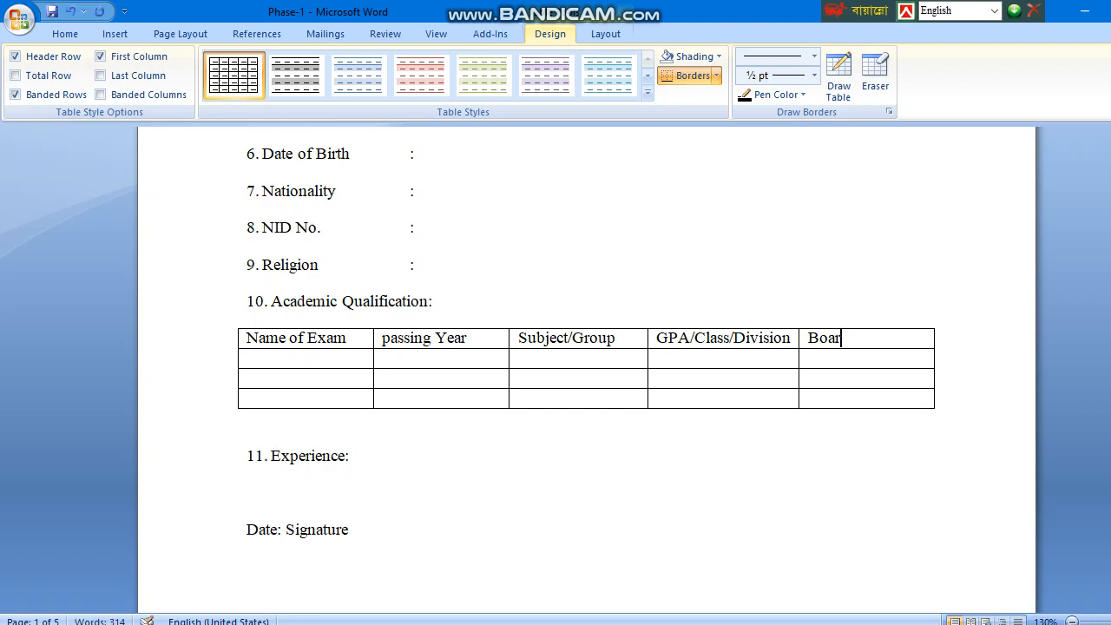
pyautogui.write('d/')
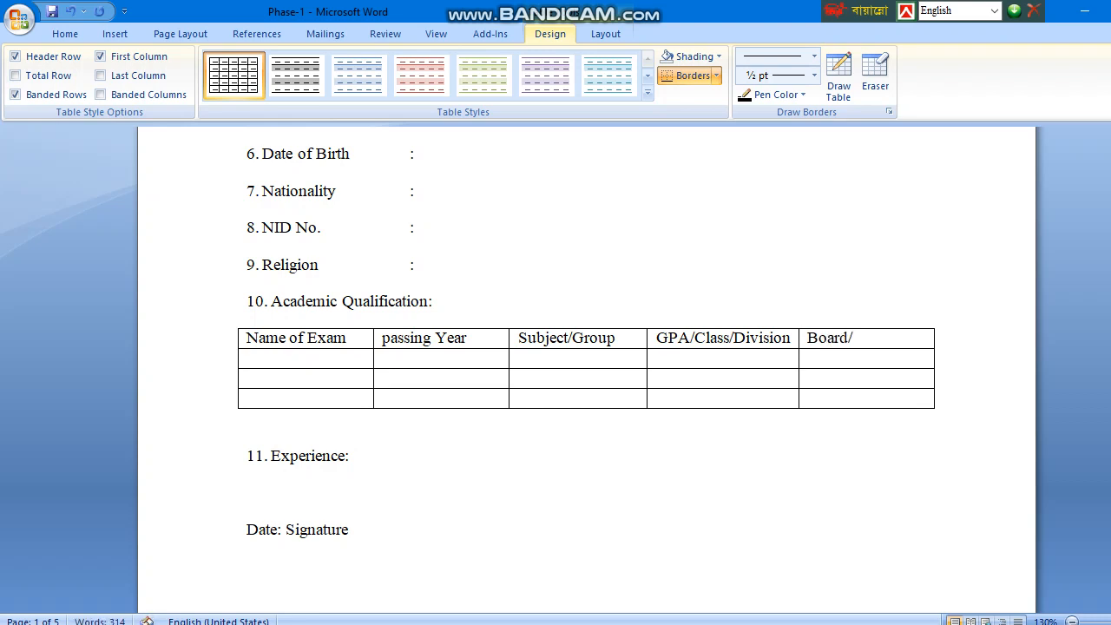
pyautogui.write('Universit')
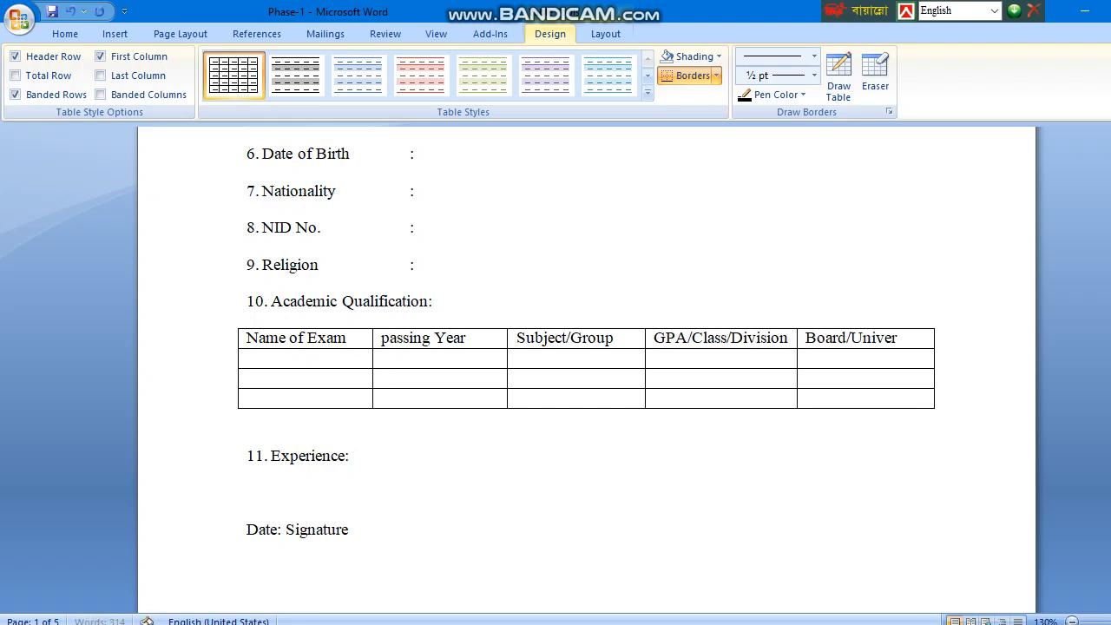
pyautogui.write('y')
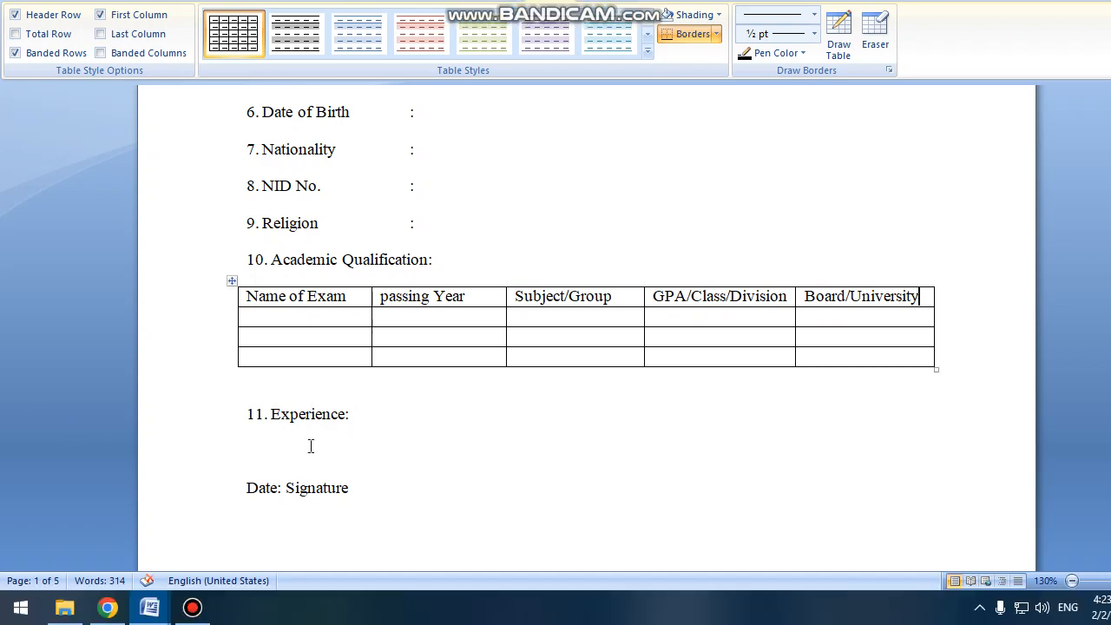
pyautogui.click(288, 380)
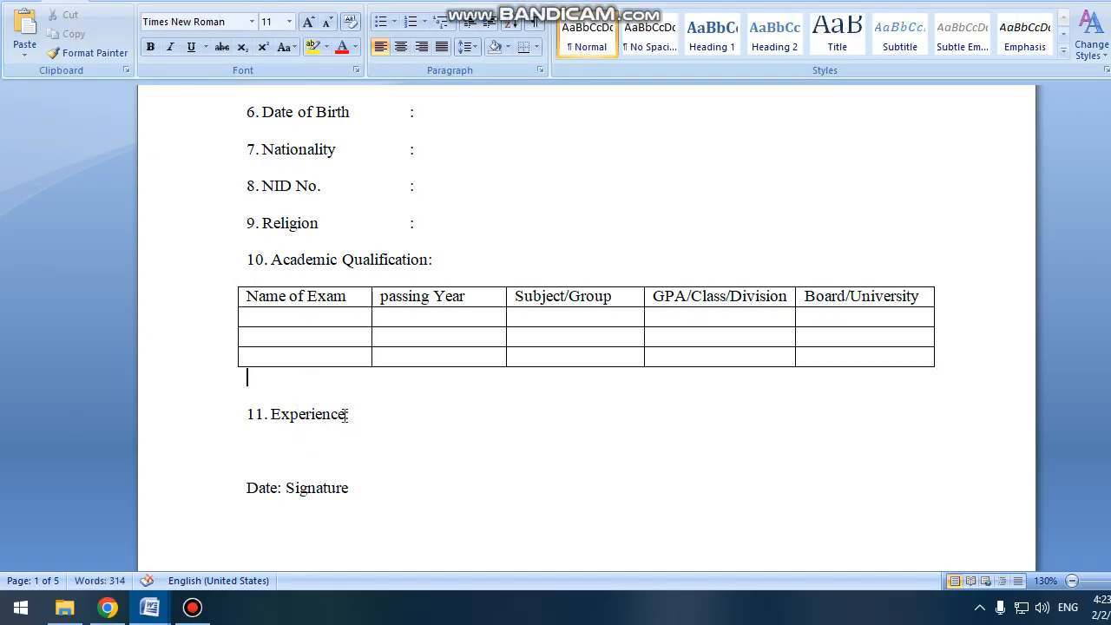
# Add a tab-aligned colon after 11. Experience.
pyautogui.click(344, 416)
pyautogui.write(':')
pyautogui.press('BackSpace')
pyautogui.press('Tab')
pyautogui.write(':')
# Tab Signature out to the far right of the Date line.
pyautogui.scroll(-2, 467, 463)
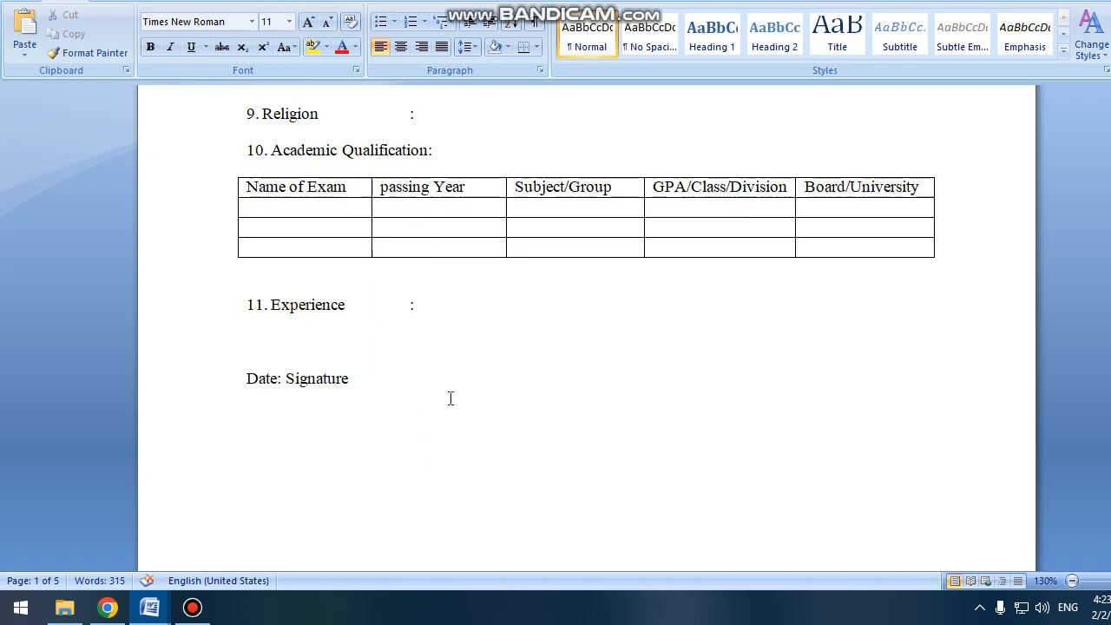
pyautogui.click(291, 380)
pyautogui.press('Tab')
pyautogui.press('Tab')
pyautogui.press('Tab')
pyautogui.press('Tab')
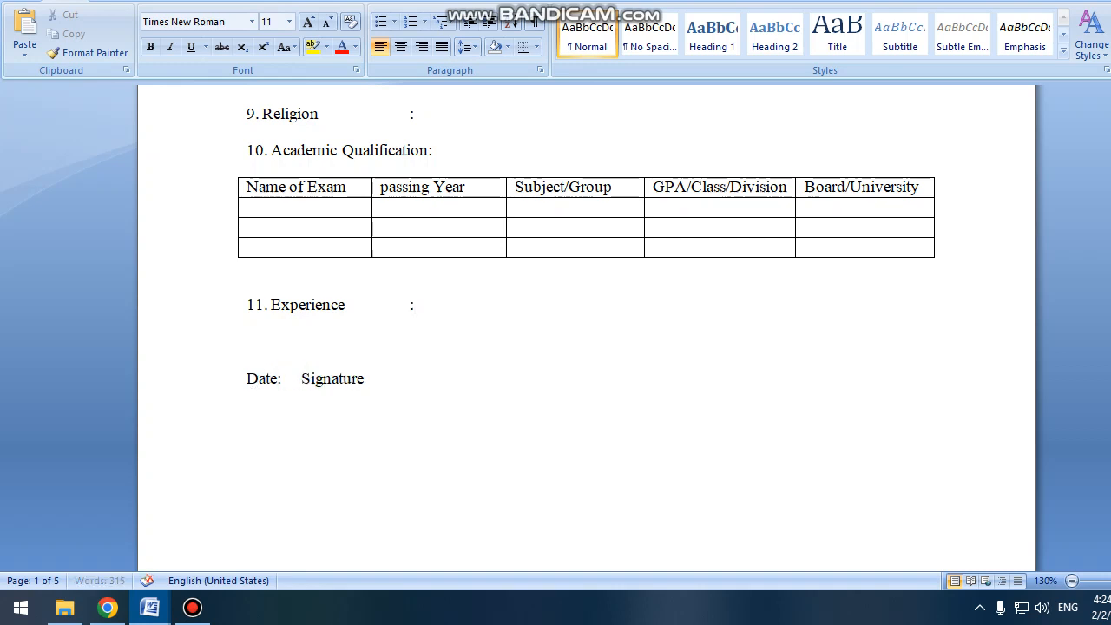
pyautogui.press('Tab')
pyautogui.press('Tab')
pyautogui.press('Tab')
pyautogui.press('Tab')
pyautogui.press('Tab')
pyautogui.press('Tab')
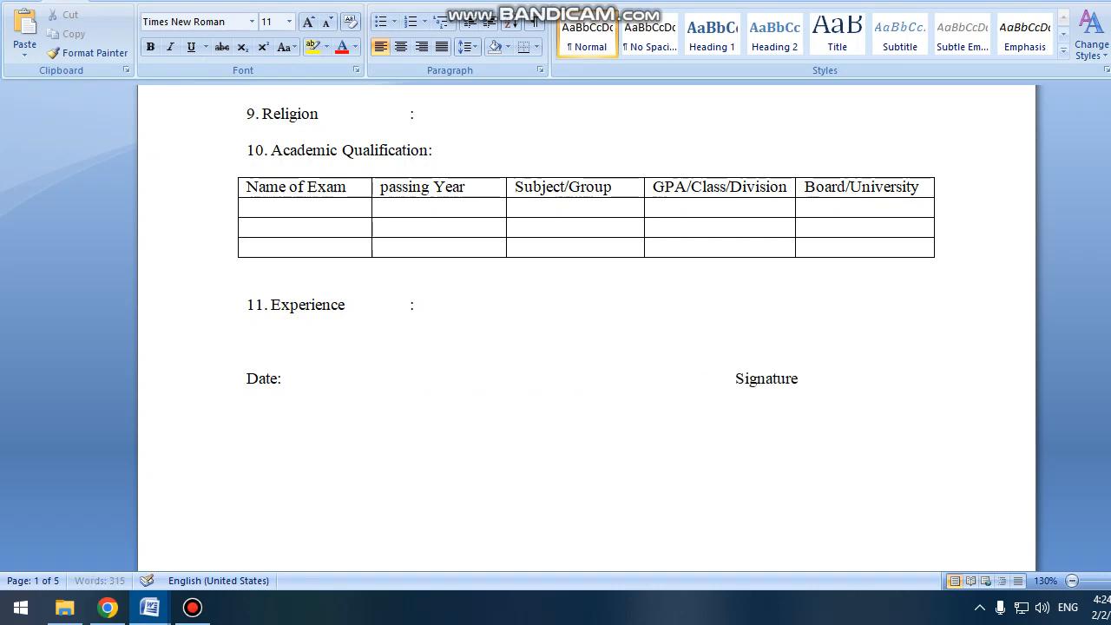
pyautogui.press('Tab')
pyautogui.scroll(-5, 653, 447)
pyautogui.scroll(5, 646, 439)
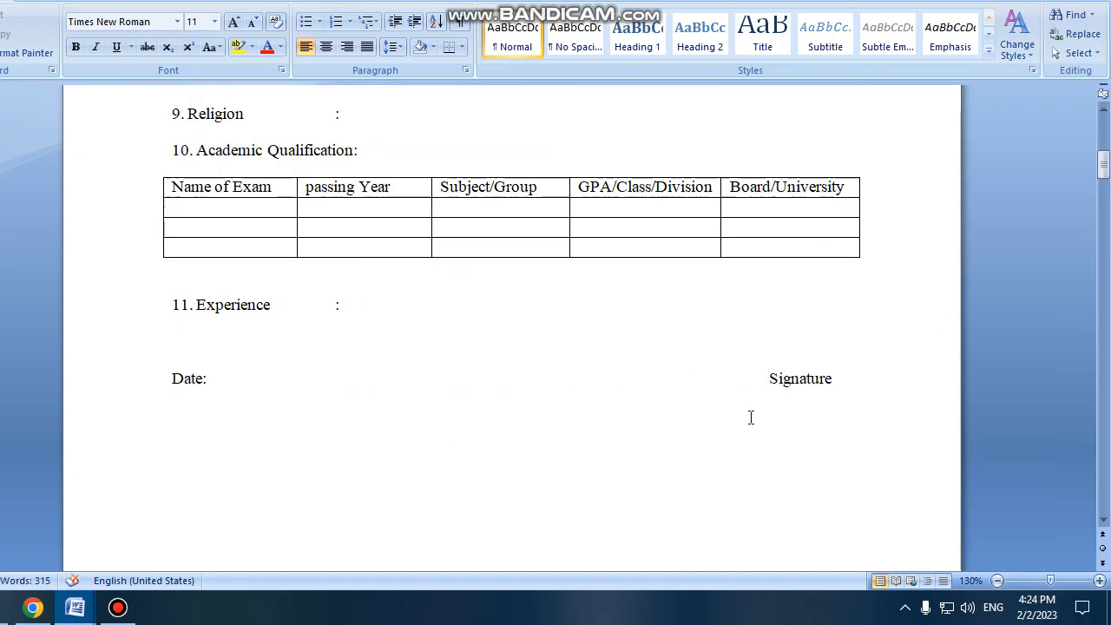
pyautogui.press('BackSpace')
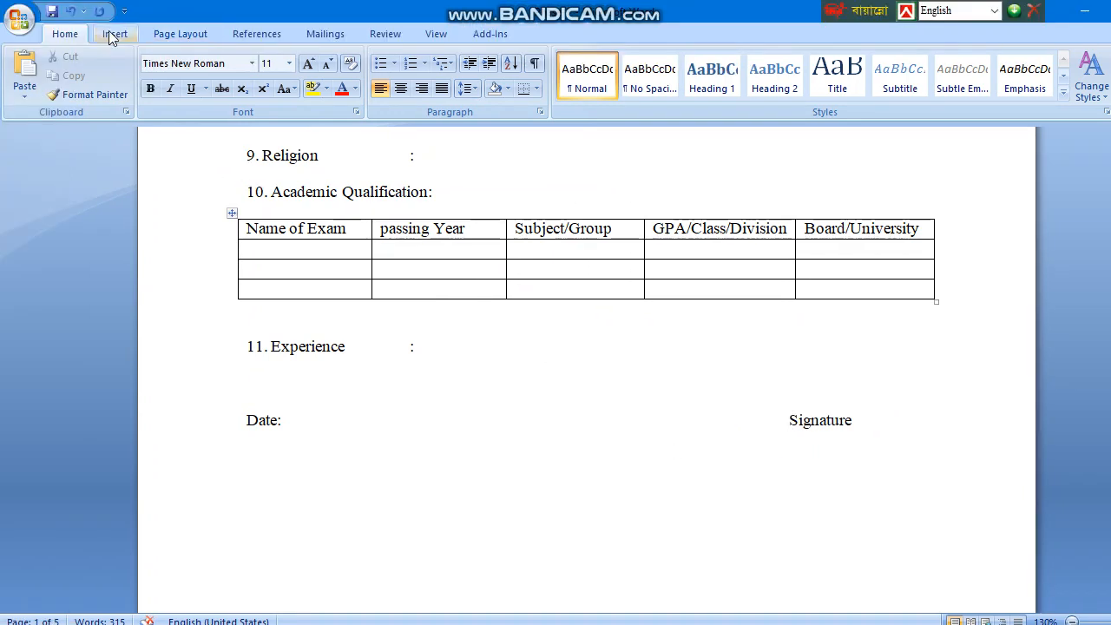
# Draw a short straight line shape just above the word Signature.
pyautogui.click(40, 0)
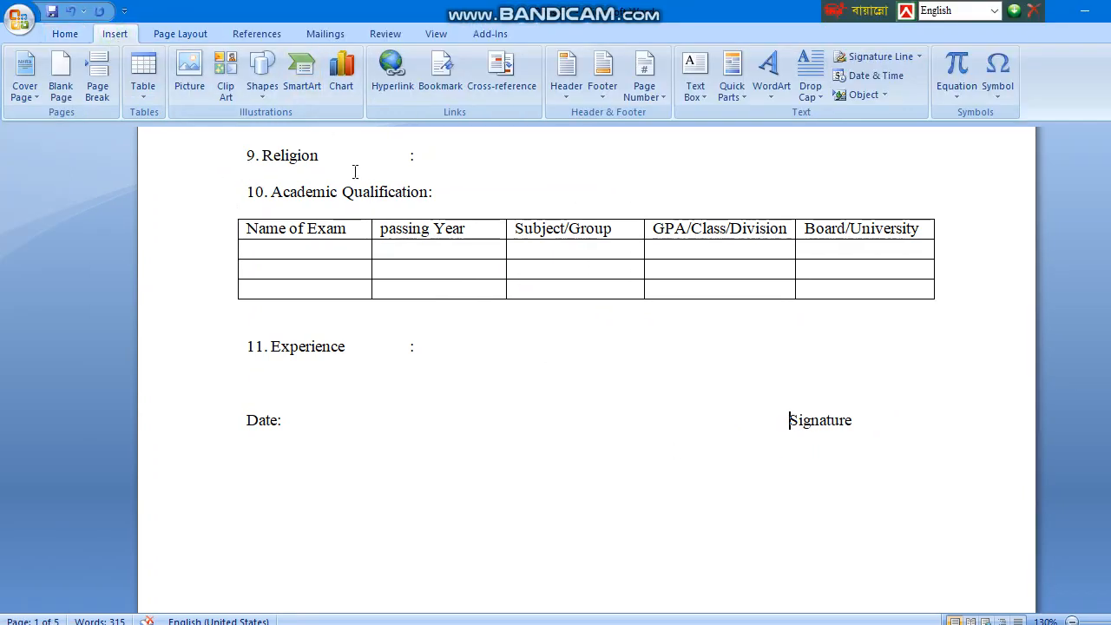
pyautogui.click(262, 82)
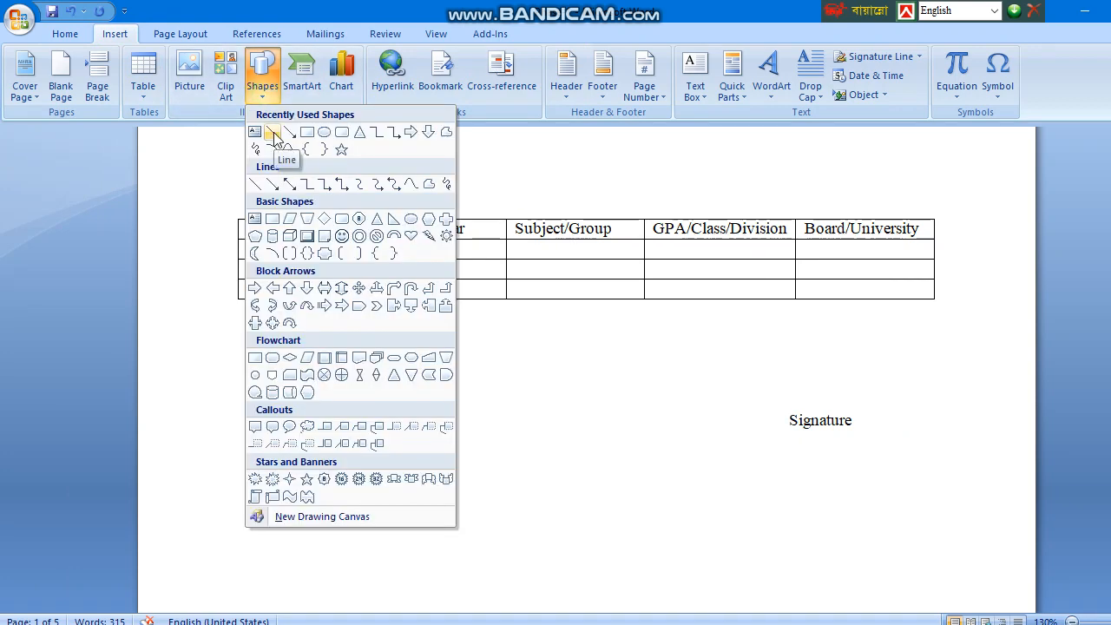
pyautogui.click(271, 135)
pyautogui.moveTo(778, 404)
pyautogui.mouseDown()
pyautogui.moveTo(825, 404)
pyautogui.moveTo(786, 403)
pyautogui.moveTo(795, 407)
pyautogui.mouseUp()
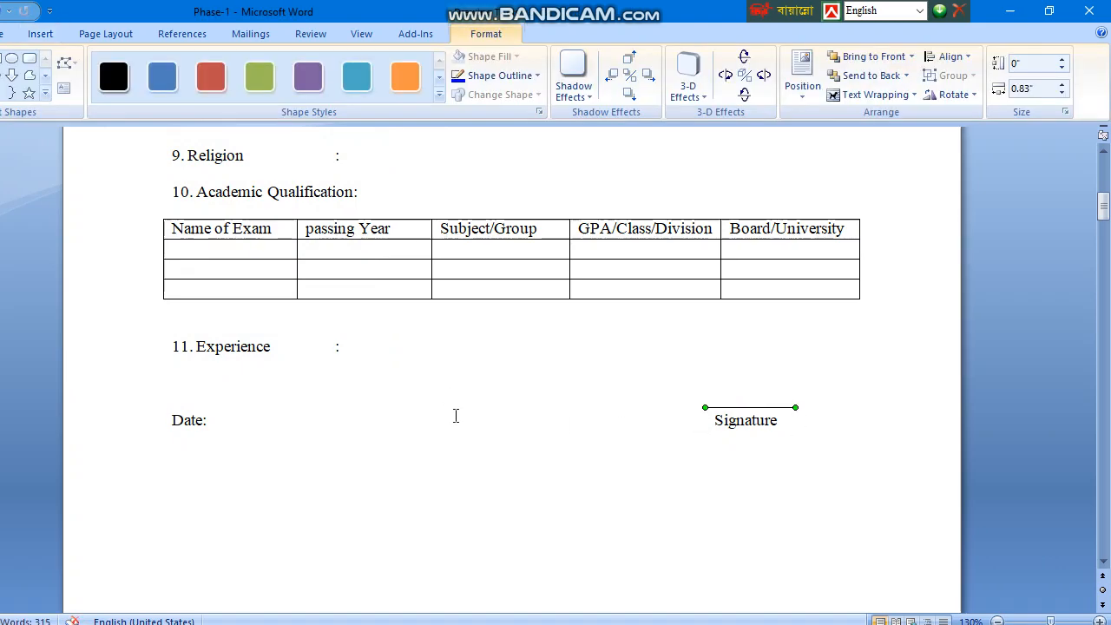
# Show the Bio-Data page in Print Preview at full size.
pyautogui.scroll(1, 465, 391)
pyautogui.scroll(9, 465, 391)
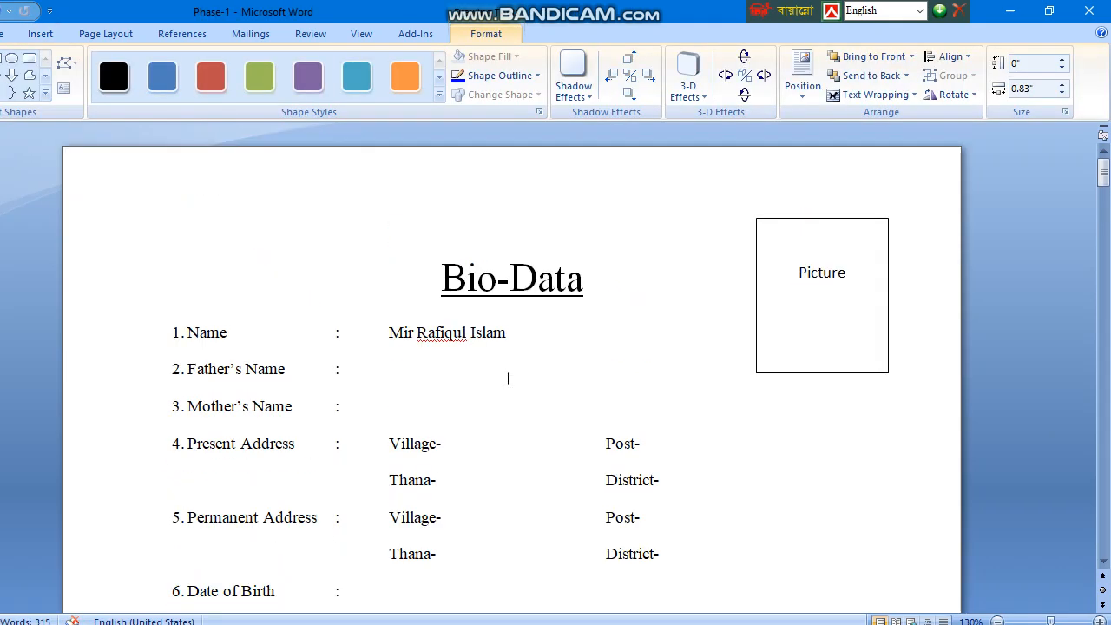
pyautogui.click(535, 379)
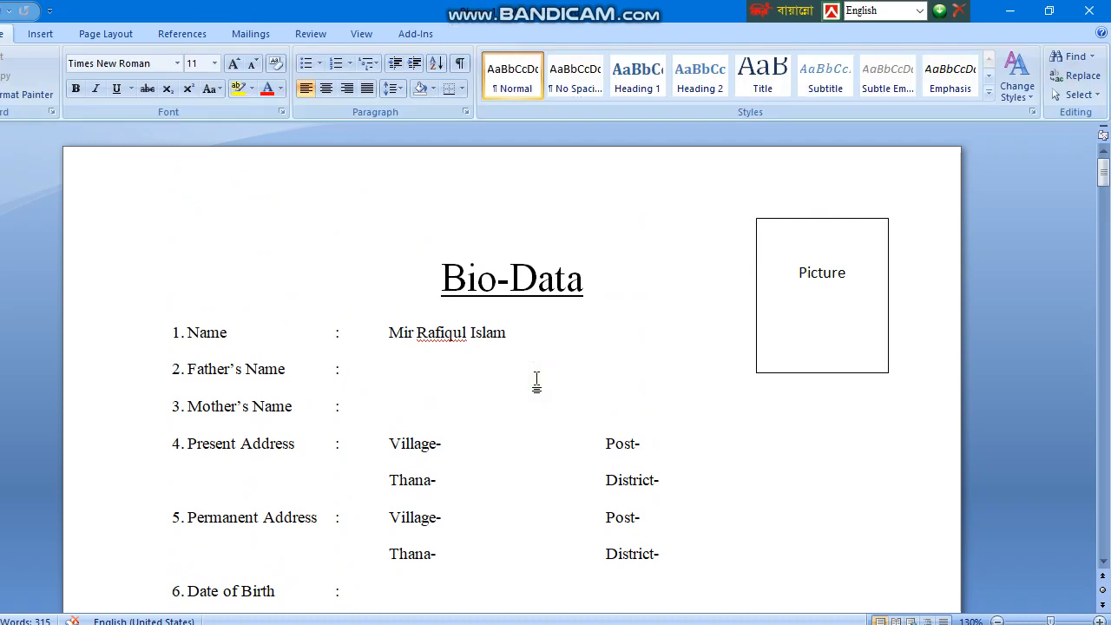
pyautogui.hotkey('ctrl', 'F2')
pyautogui.click(488, 224)
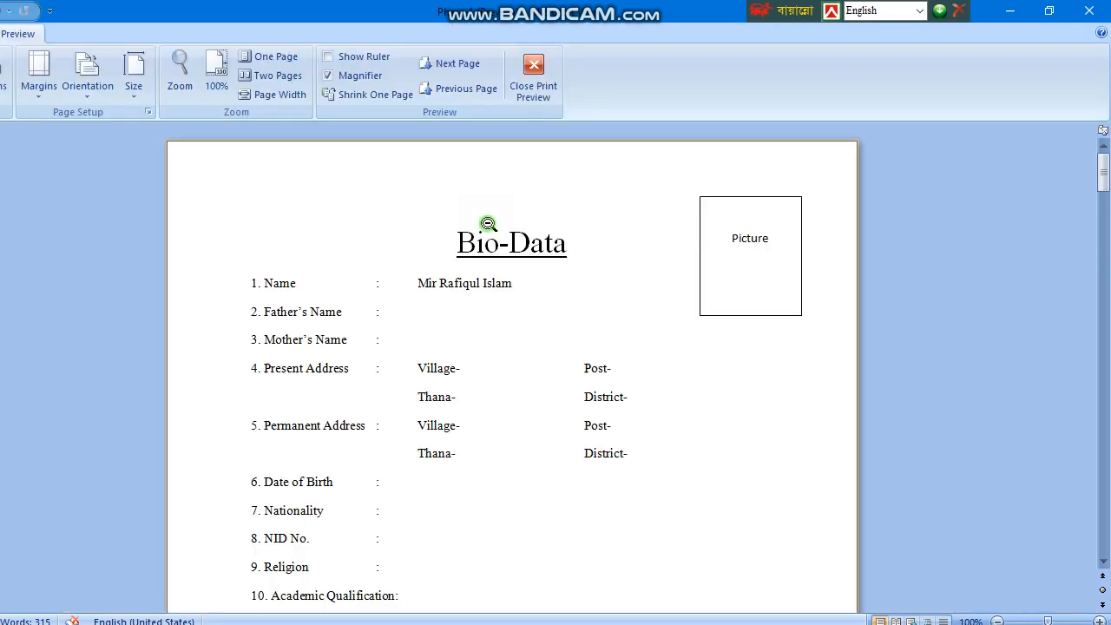
pyautogui.scroll(-8, 521, 273)
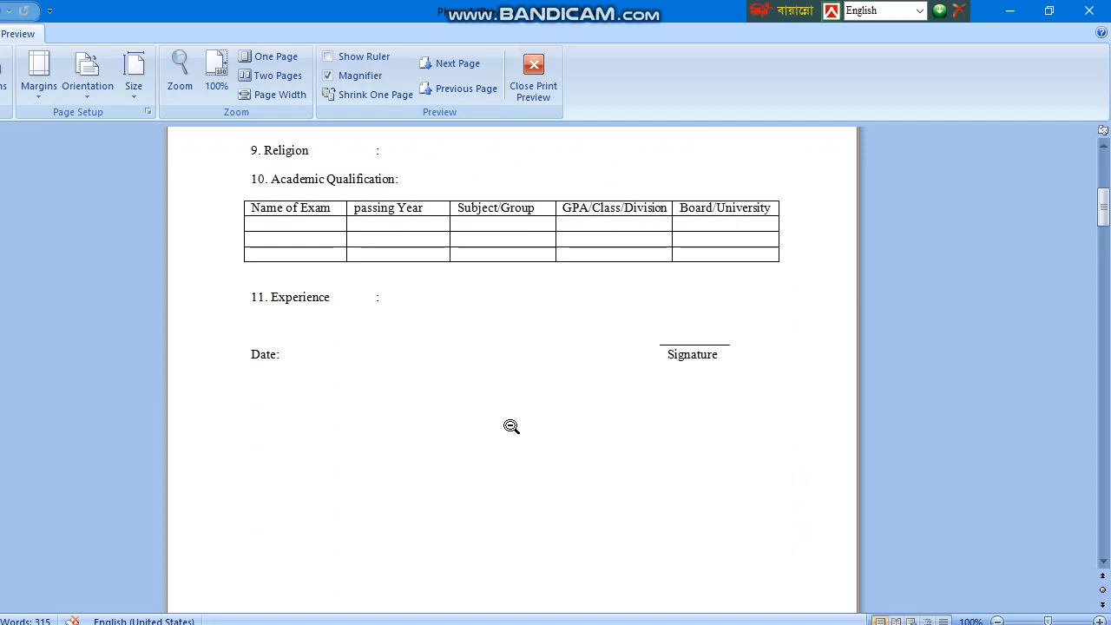
pyautogui.scroll(5, 511, 426)
# Close Print Preview and scroll through the completed form.
pyautogui.click(534, 80)
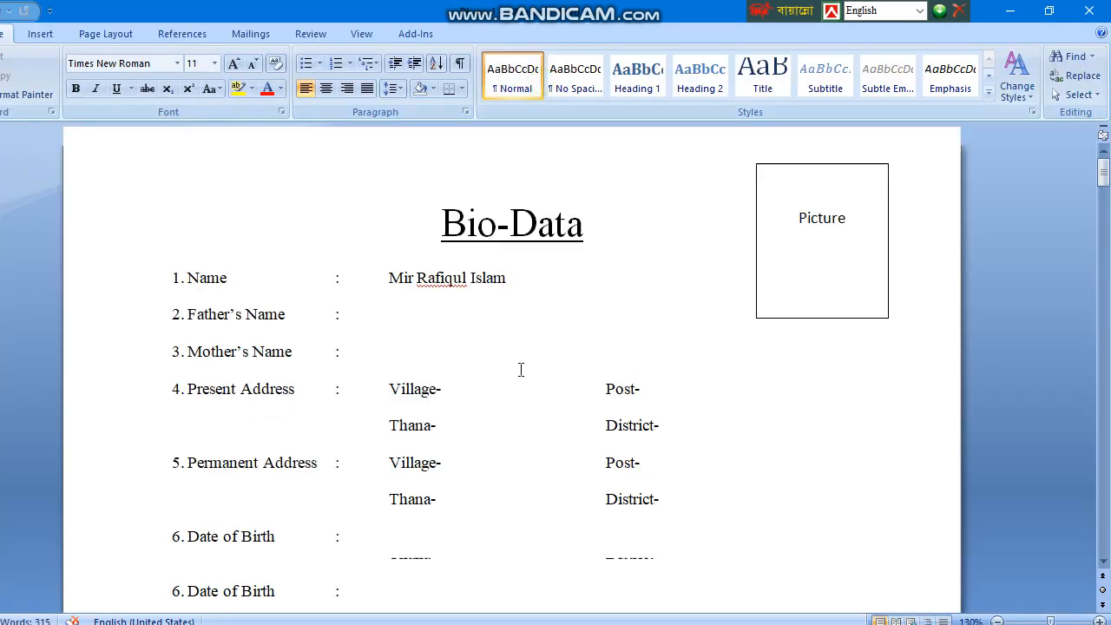
pyautogui.keyDown('ctrl'); pyautogui.scroll(-4, 521, 370); pyautogui.keyUp('ctrl')
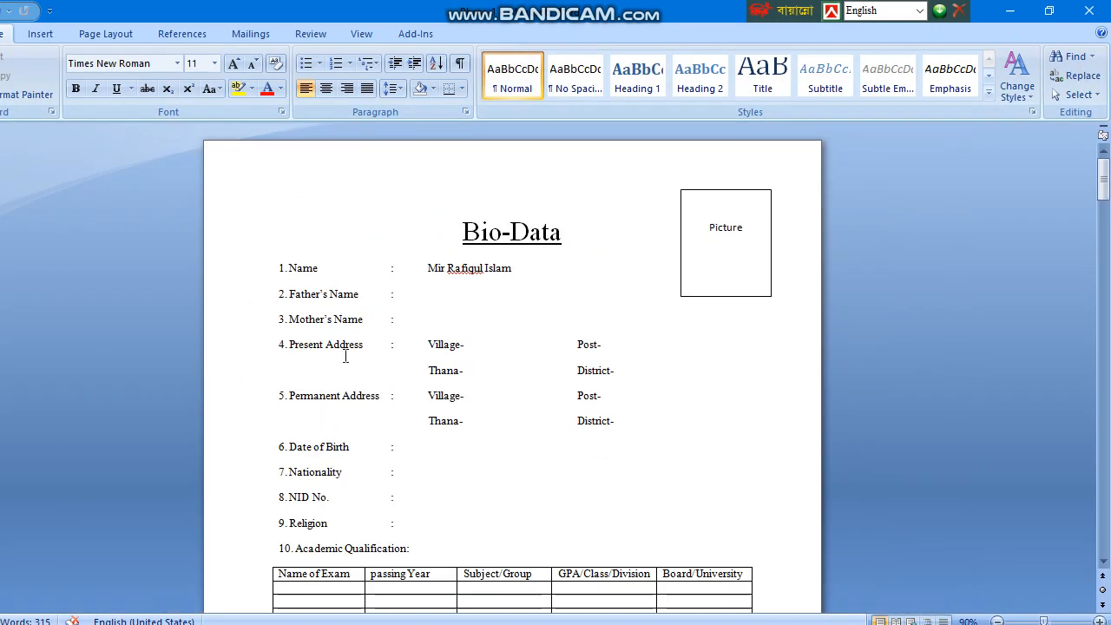
pyautogui.scroll(-9, 345, 356)
pyautogui.scroll(8, 498, 424)
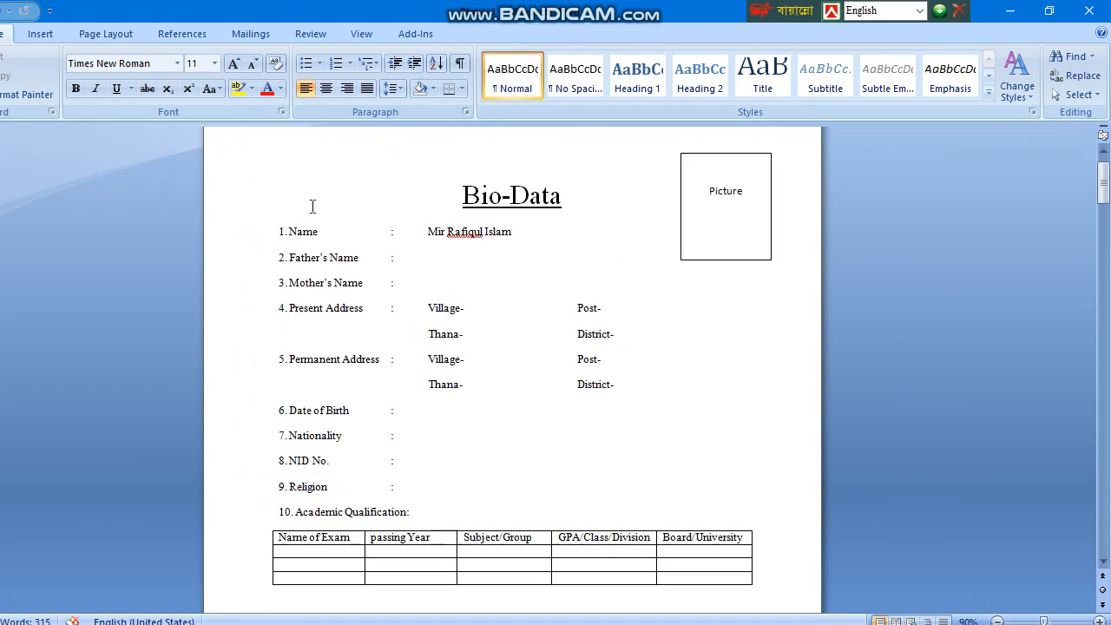
# Enlarge the form text to 13 pt and make the Bio-Data title bold.
pyautogui.moveTo(250, 185)
pyautogui.mouseDown()
pyautogui.moveTo(266, 489)
pyautogui.moveTo(535, 623)
pyautogui.moveTo(612, 573)
pyautogui.moveTo(513, 526)
pyautogui.moveTo(560, 530)
pyautogui.mouseUp()
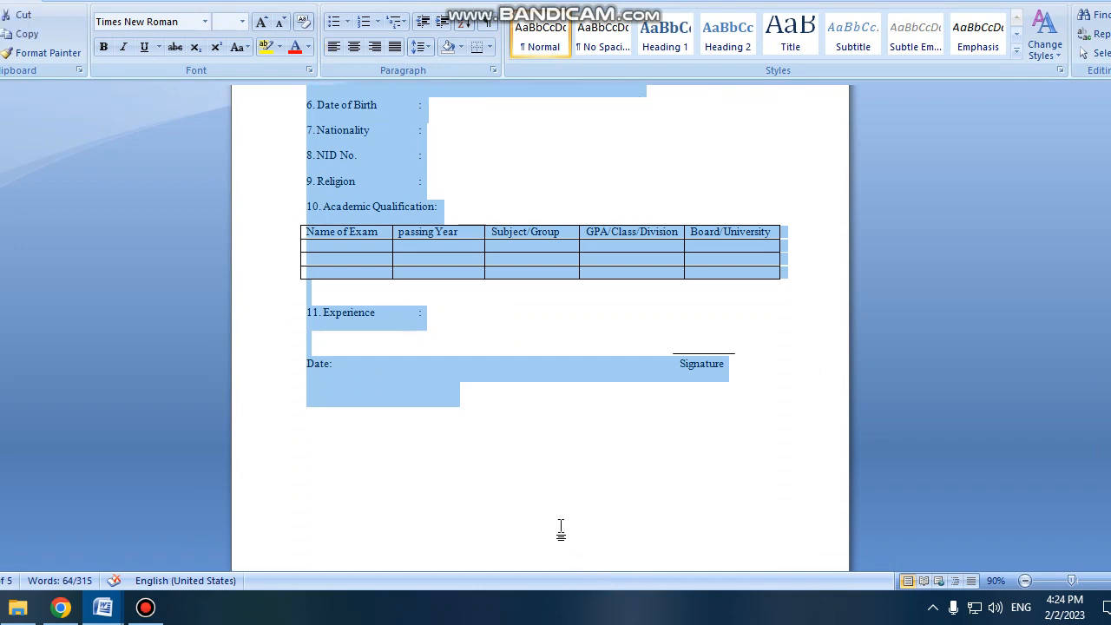
pyautogui.hotkey('ctrl', 'shift', '.')
pyautogui.hotkey('ctrl', 'shift', '.')
pyautogui.scroll(4, 560, 459)
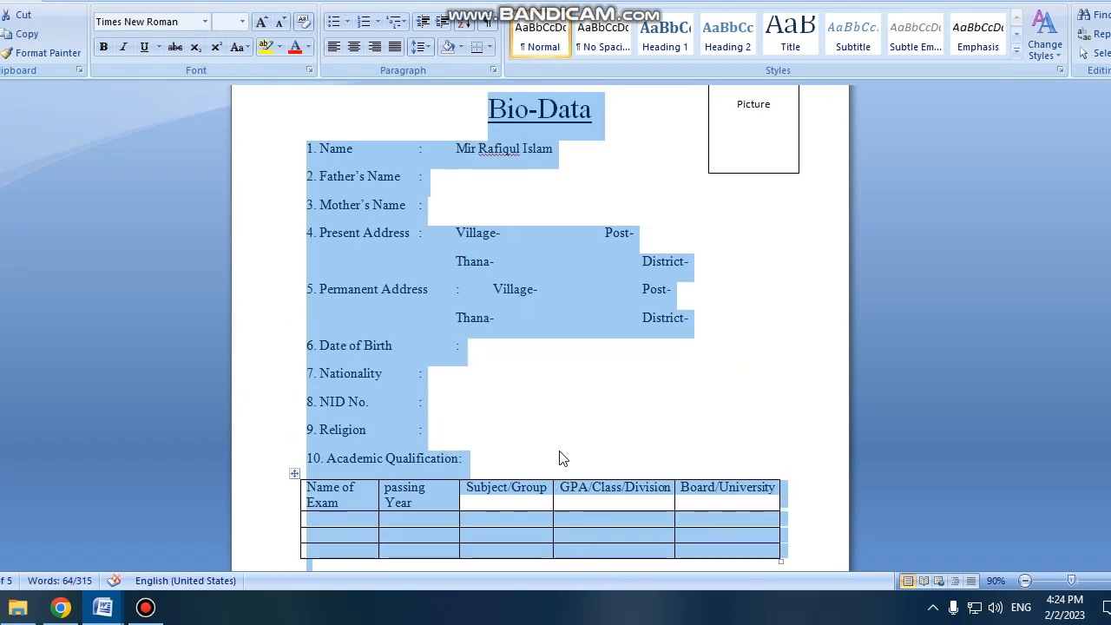
pyautogui.scroll(2, 560, 459)
pyautogui.click(518, 372)
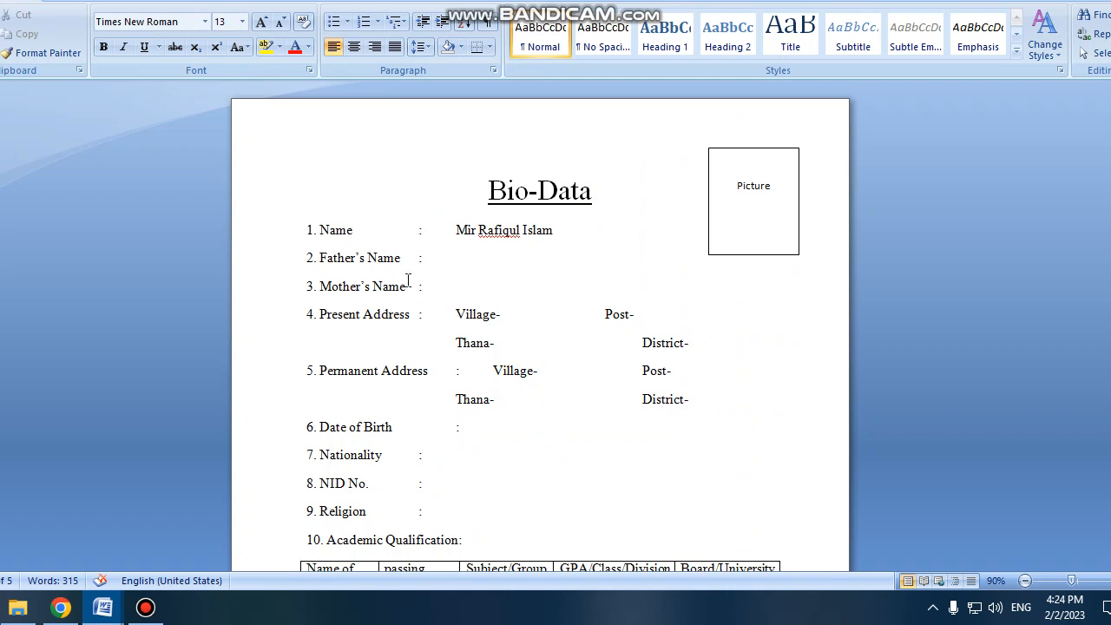
pyautogui.scroll(-1, 408, 279)
pyautogui.moveTo(602, 165); pyautogui.dragTo(436, 156)
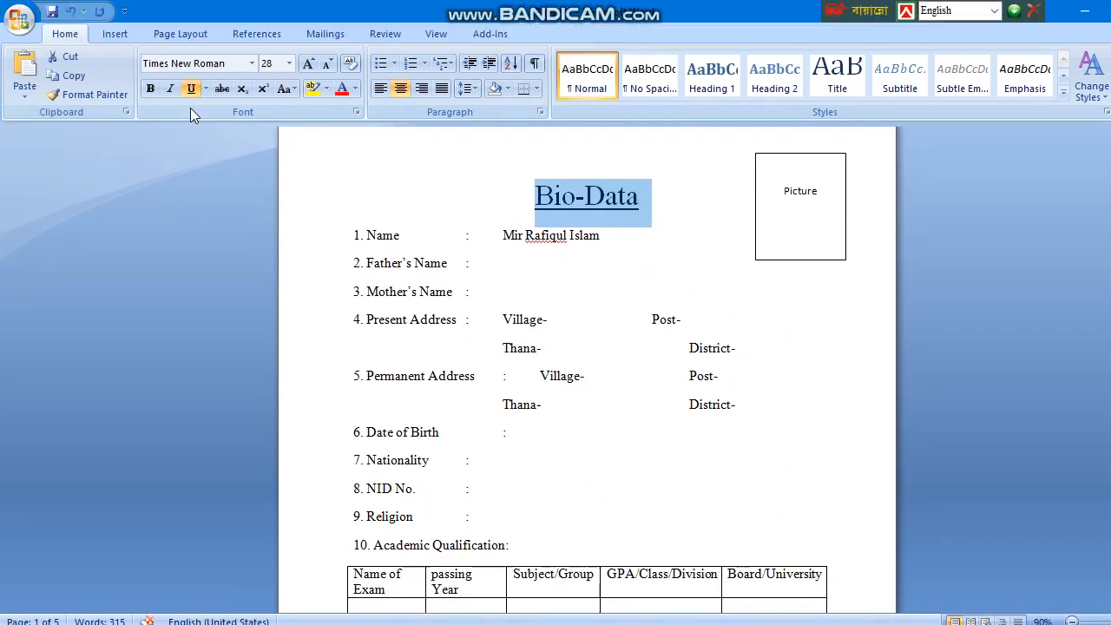
pyautogui.click(103, 47)
# Line up both District- entries under Post- and remove the gap before the Permanent Address colon.
pyautogui.click(558, 345)
pyautogui.scroll(-4, 563, 353)
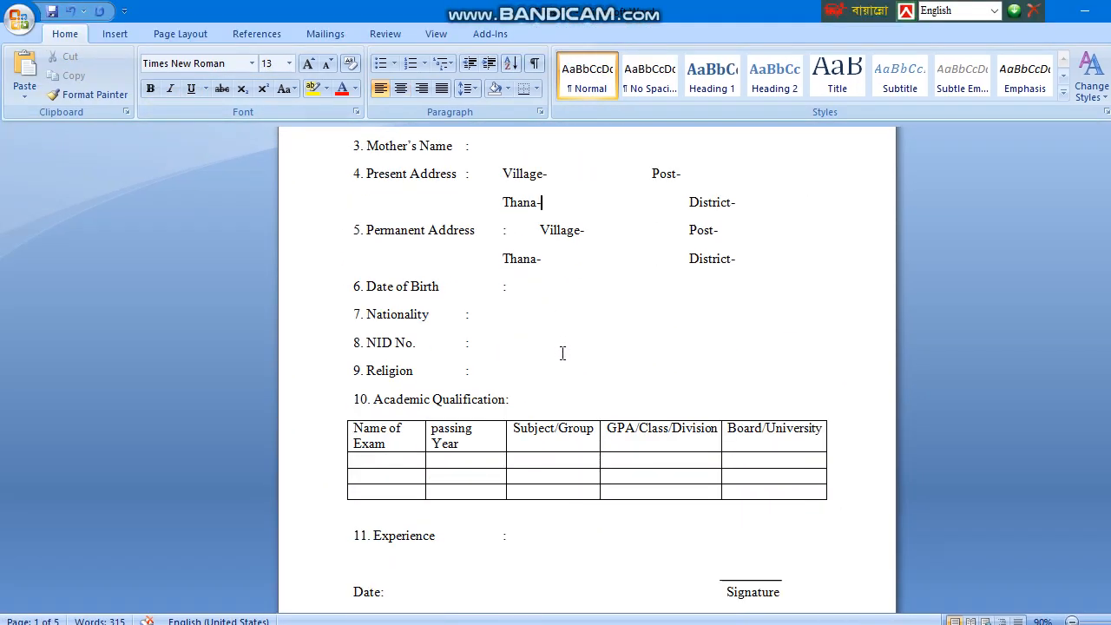
pyautogui.scroll(3, 523, 347)
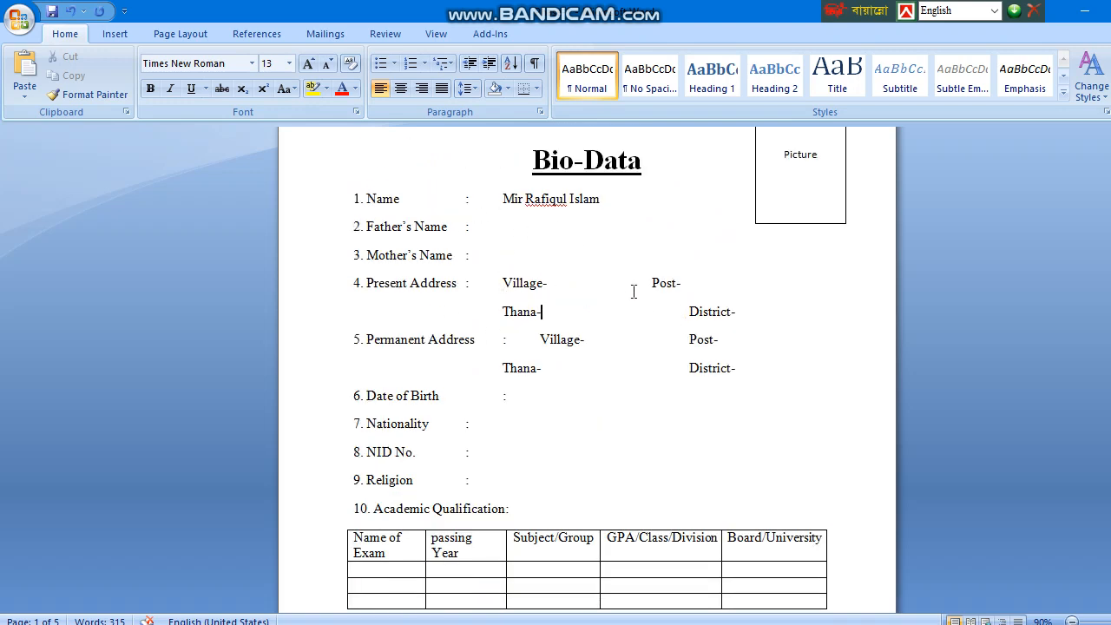
pyautogui.click(680, 312)
pyautogui.press('BackSpace')
pyautogui.click(529, 337)
pyautogui.click(487, 339)
pyautogui.click(502, 338)
pyautogui.press('BackSpace')
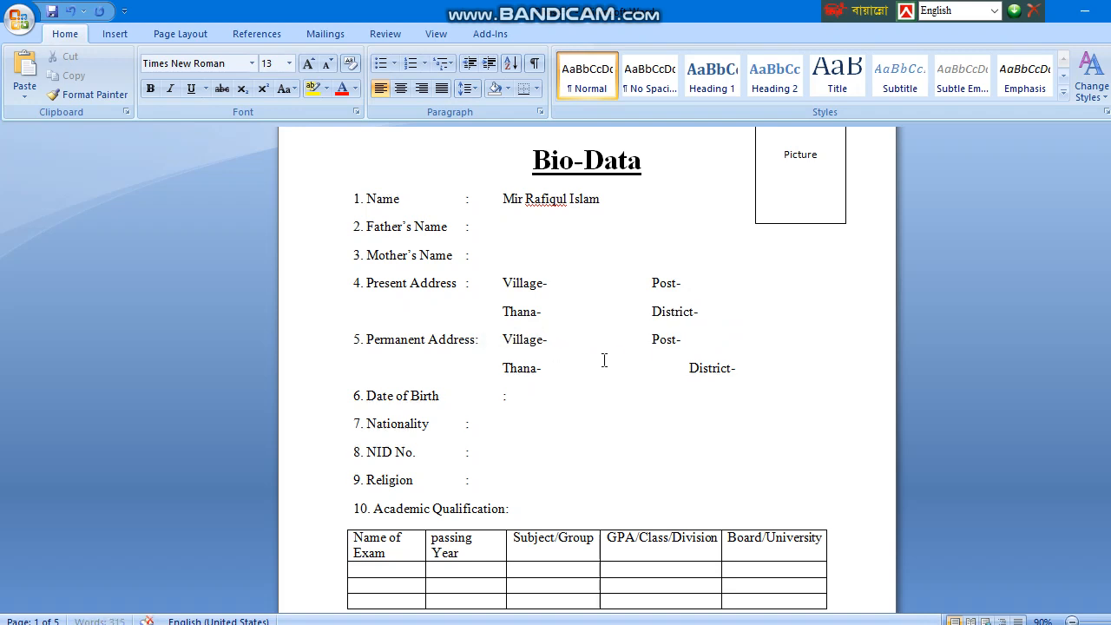
pyautogui.click(688, 369)
pyautogui.press('BackSpace')
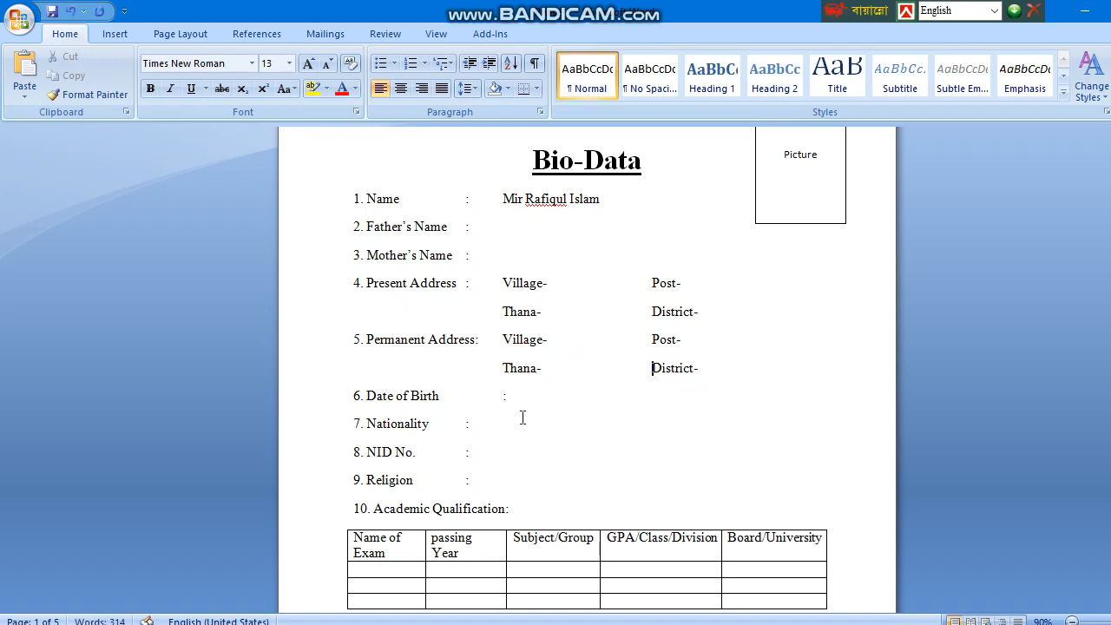
pyautogui.click(492, 396)
# Align the Date of Birth colon with the other field colons.
pyautogui.press('BackSpace')
pyautogui.scroll(-2, 519, 413)
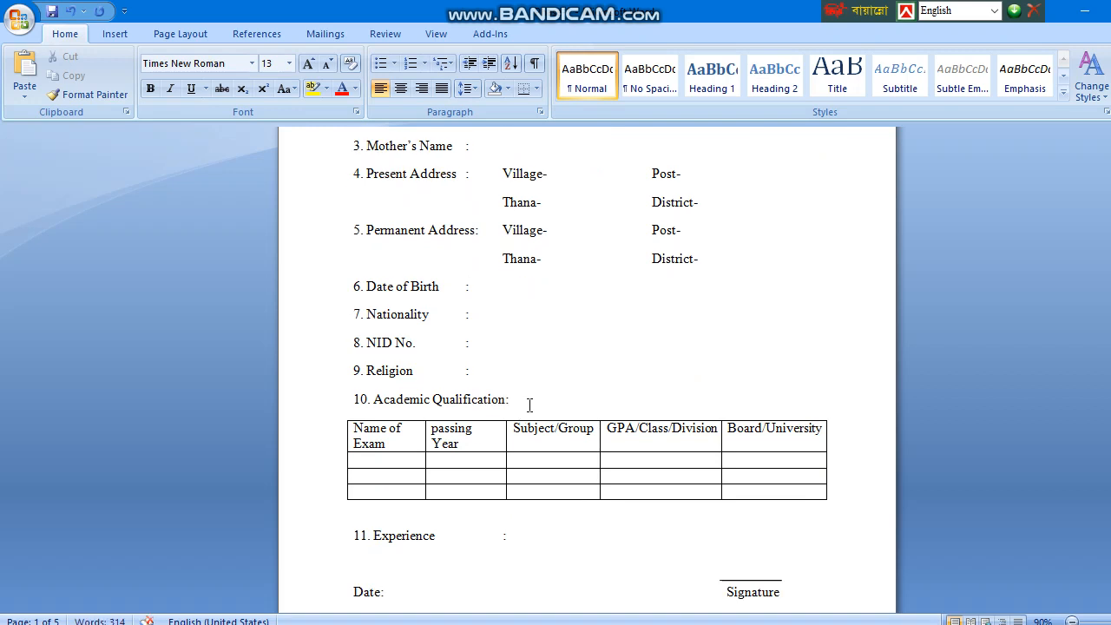
pyautogui.keyDown('ctrl'); pyautogui.scroll(1, 529, 405); pyautogui.keyUp('ctrl')
pyautogui.scroll(-8, 526, 396)
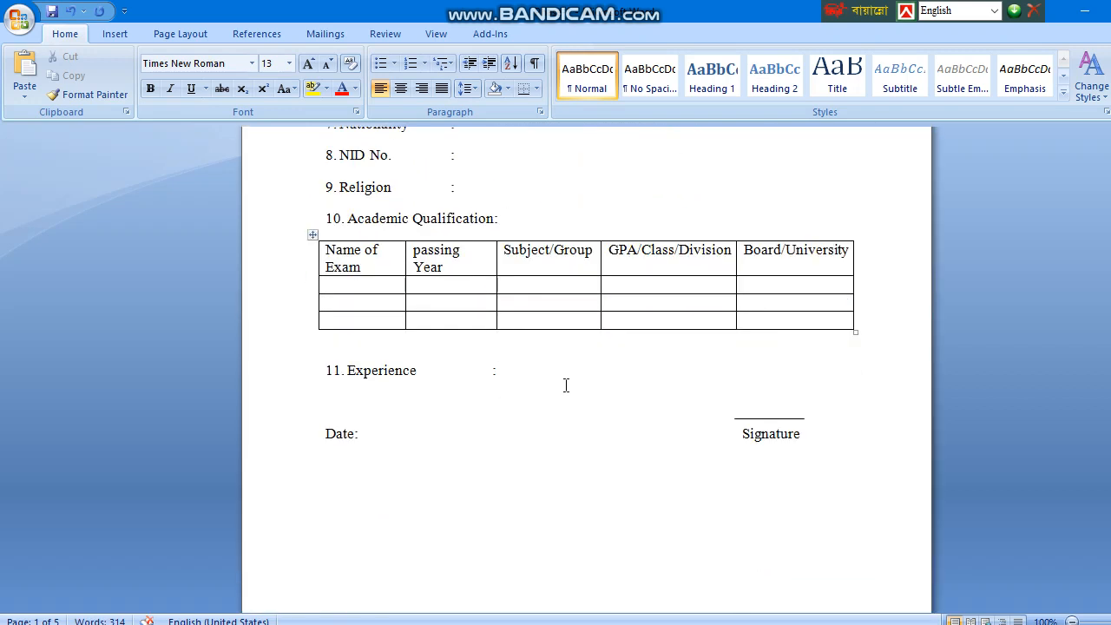
pyautogui.scroll(-2, 611, 379)
pyautogui.scroll(2, 602, 400)
pyautogui.scroll(-3, 538, 434)
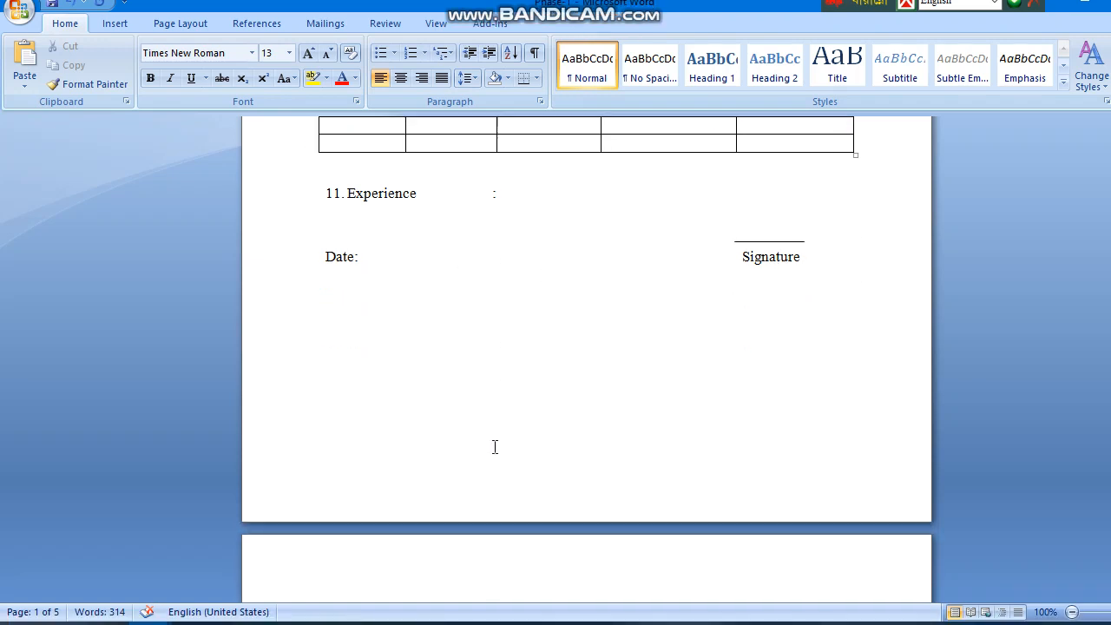
pyautogui.scroll(6, 483, 414)
pyautogui.scroll(4, 469, 384)
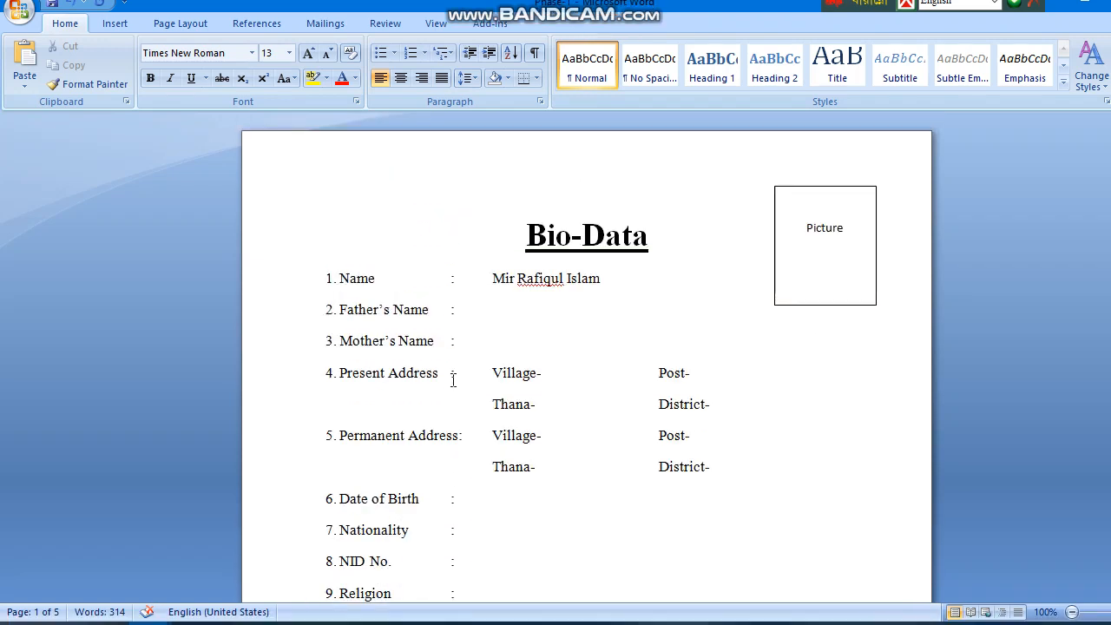
# Change the line spacing from the Name line downward from 1.15 to 1.5.
pyautogui.moveTo(300, 277); pyautogui.dragTo(500, 185)
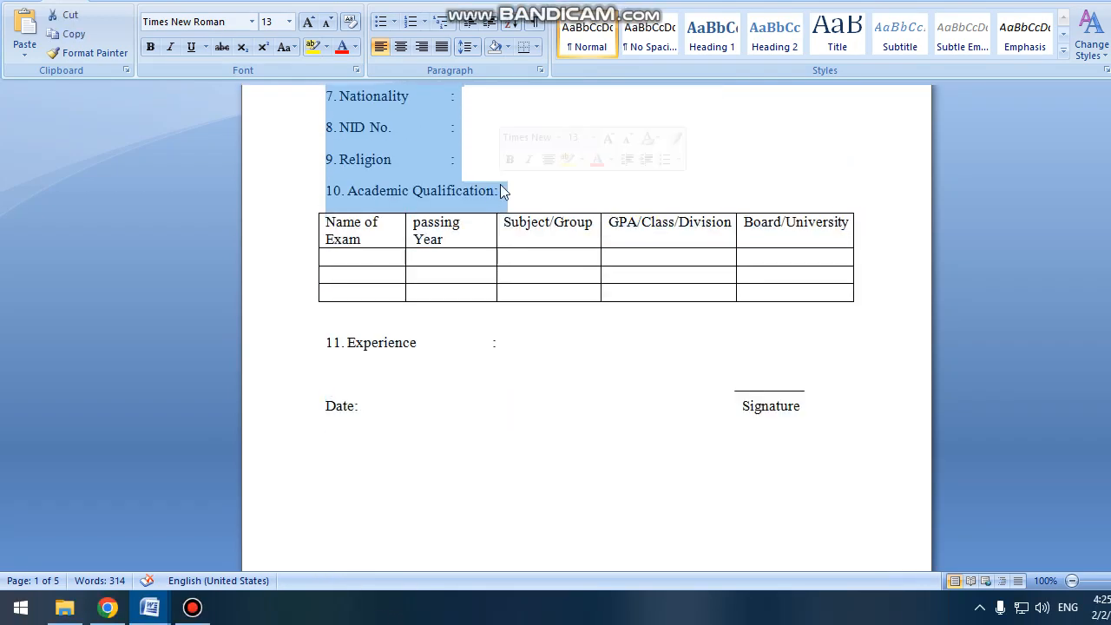
pyautogui.click(539, 112)
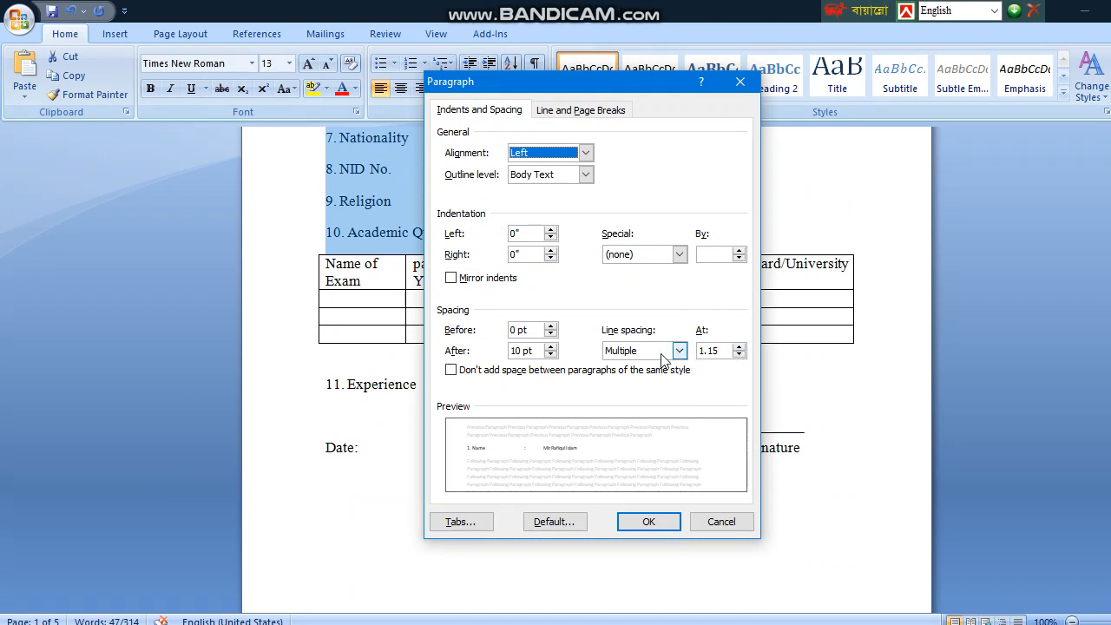
pyautogui.moveTo(723, 356); pyautogui.dragTo(650, 354)
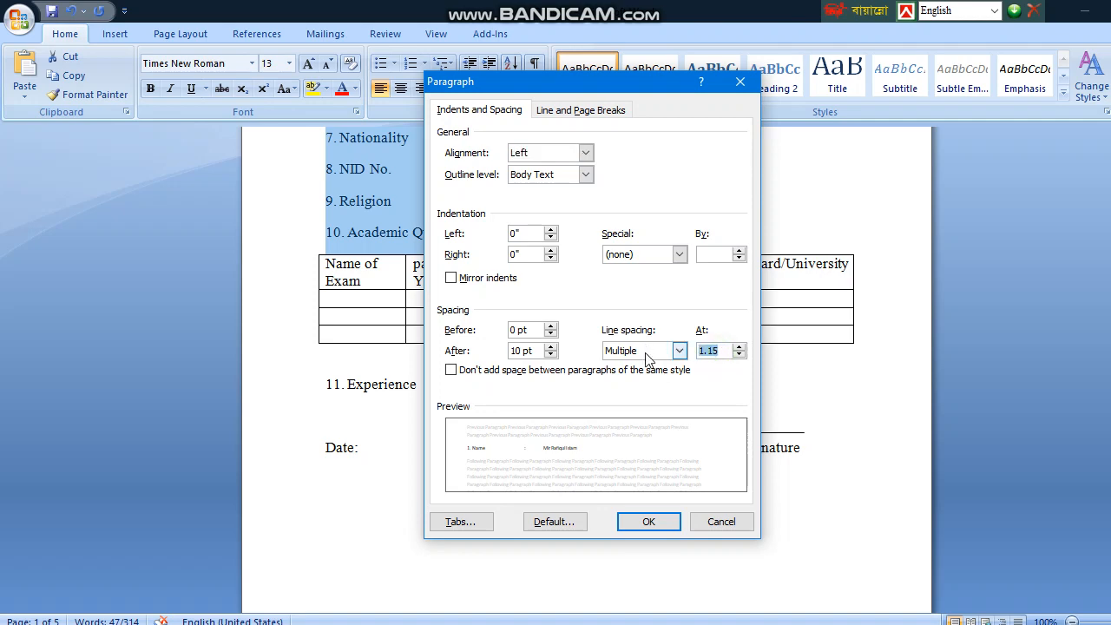
pyautogui.write('1')
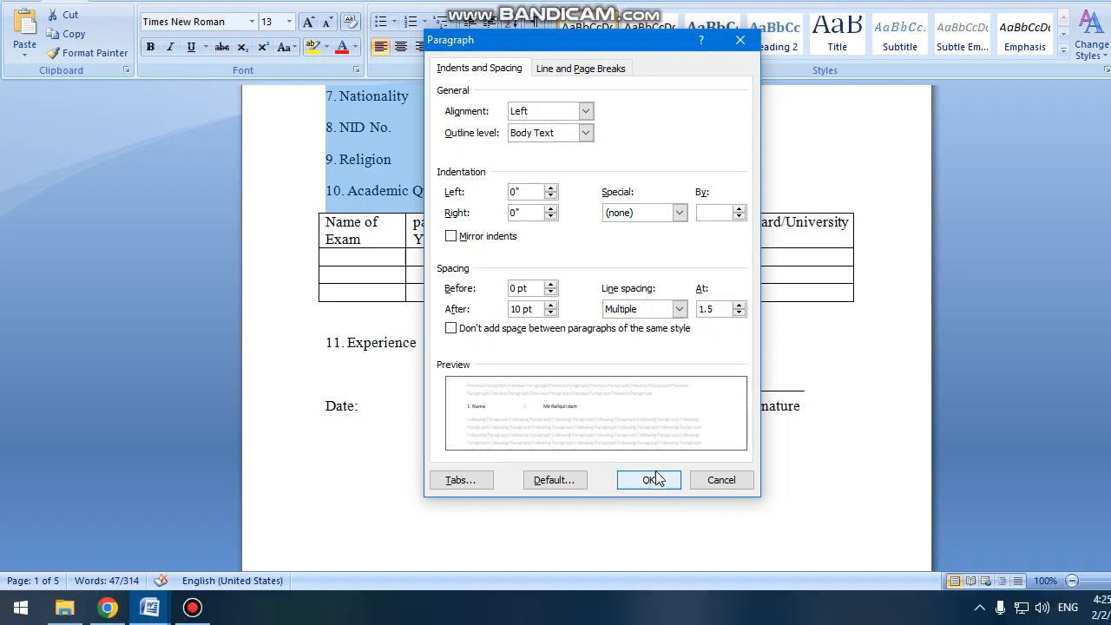
pyautogui.click(657, 522)
pyautogui.scroll(-5, 450, 442)
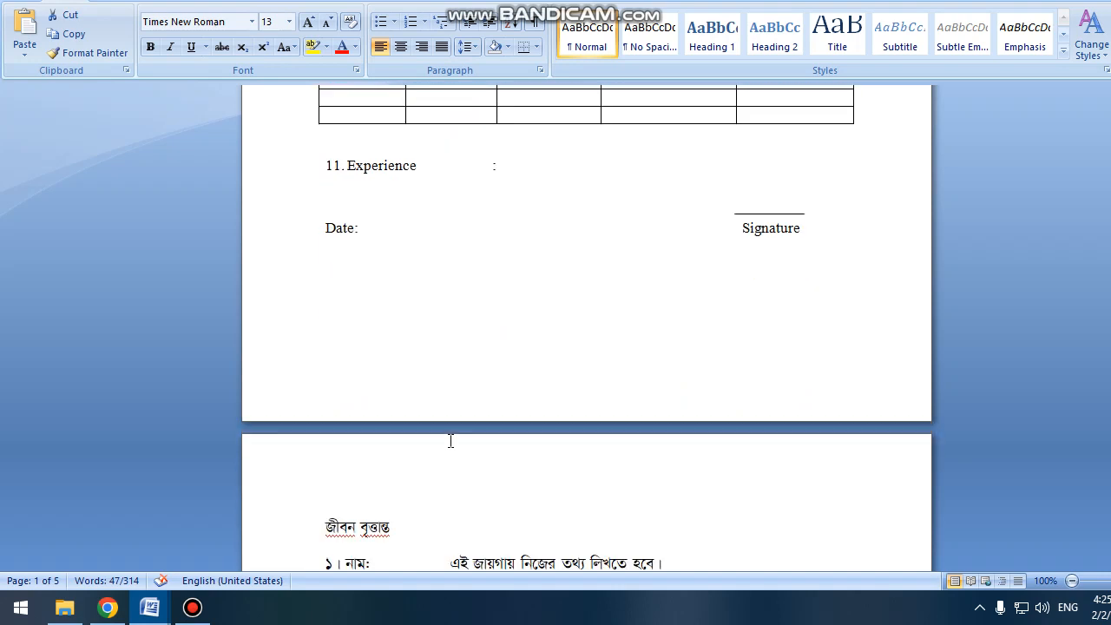
pyautogui.scroll(5, 516, 216)
pyautogui.click(518, 210)
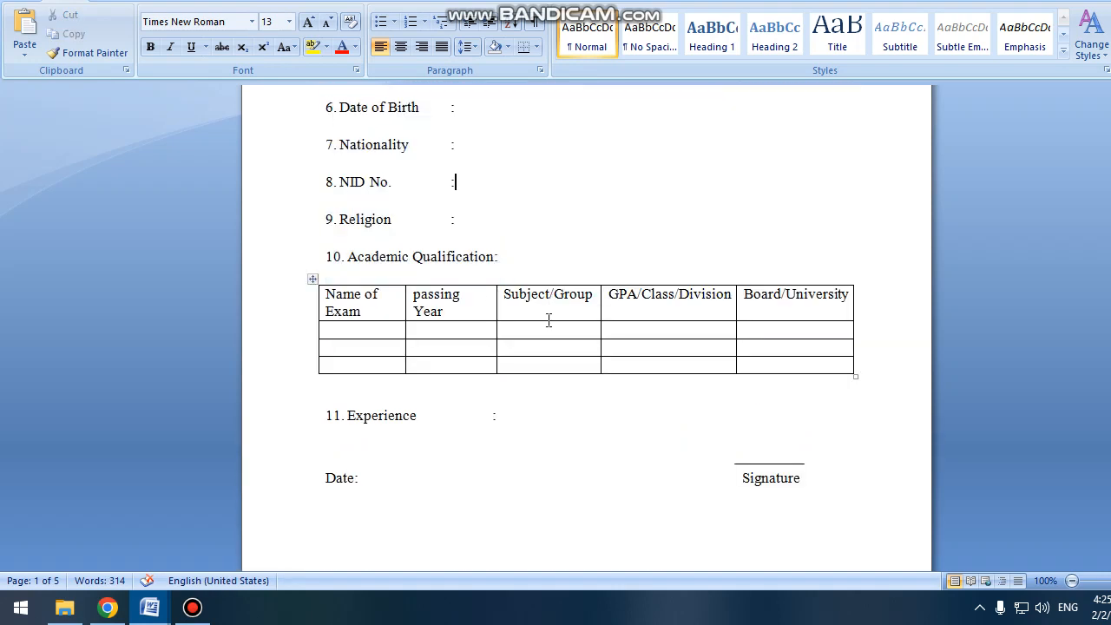
pyautogui.scroll(5, 556, 329)
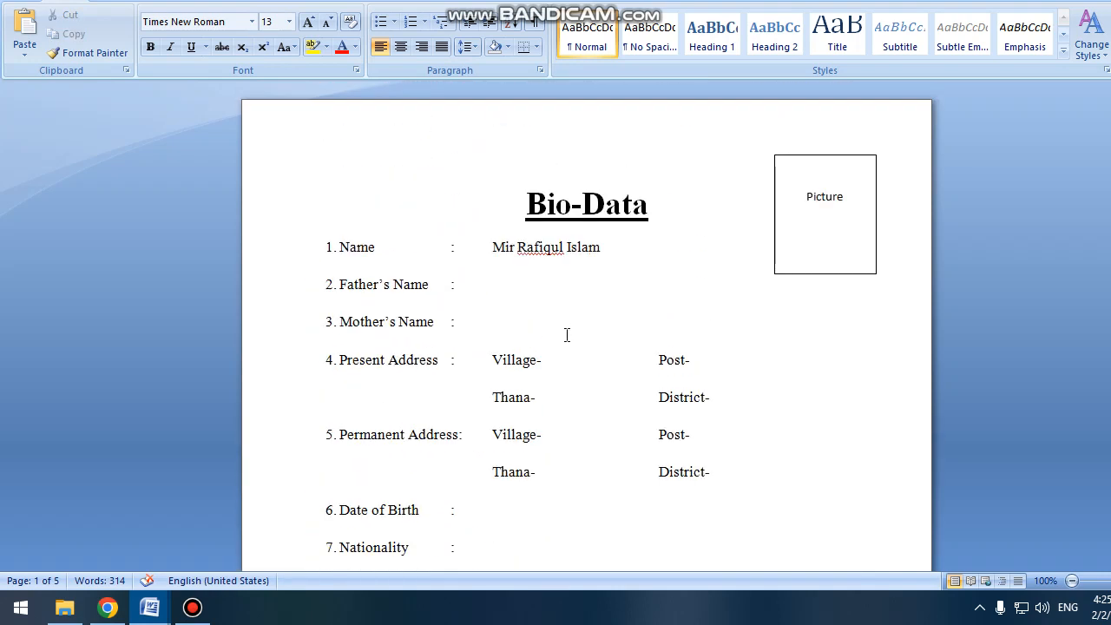
pyautogui.click(538, 193)
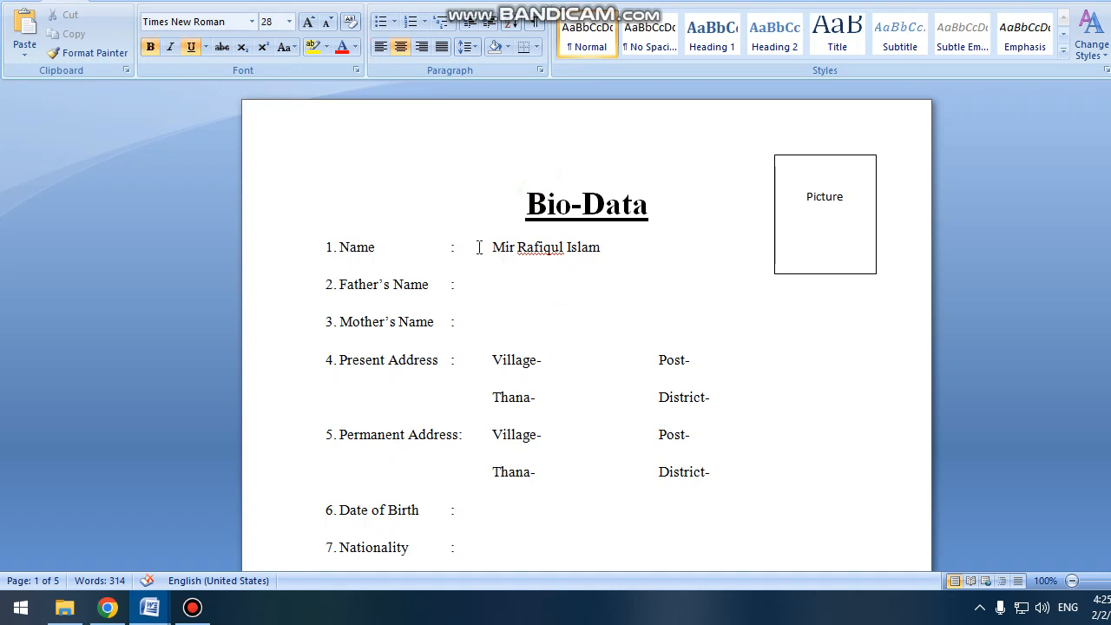
pyautogui.click(515, 312)
pyautogui.scroll(-4, 501, 330)
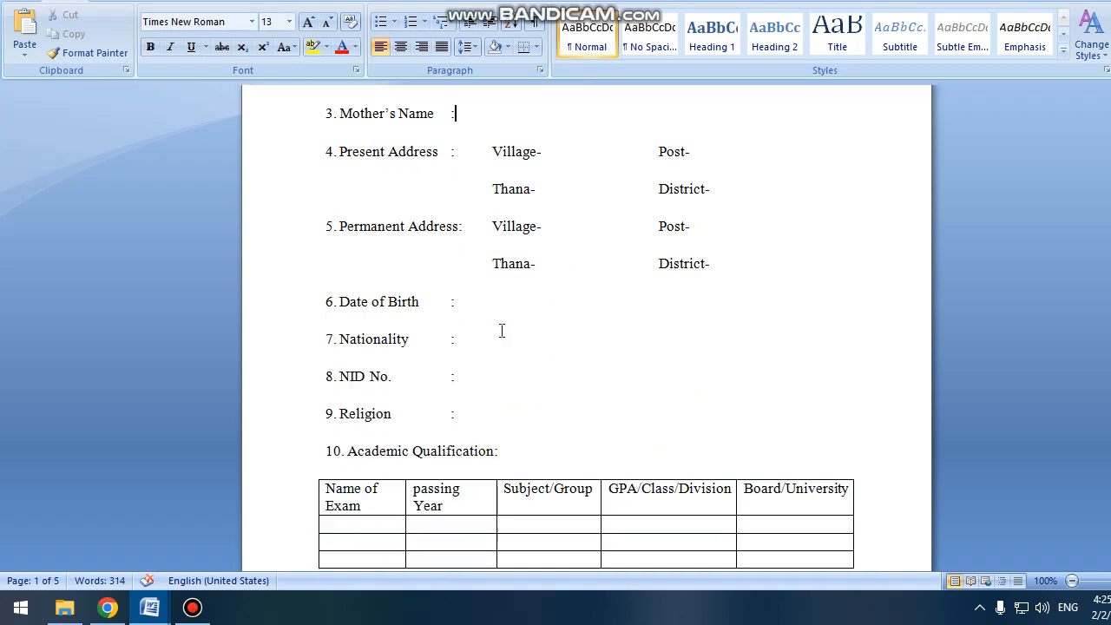
pyautogui.scroll(4, 501, 329)
pyautogui.click(548, 286)
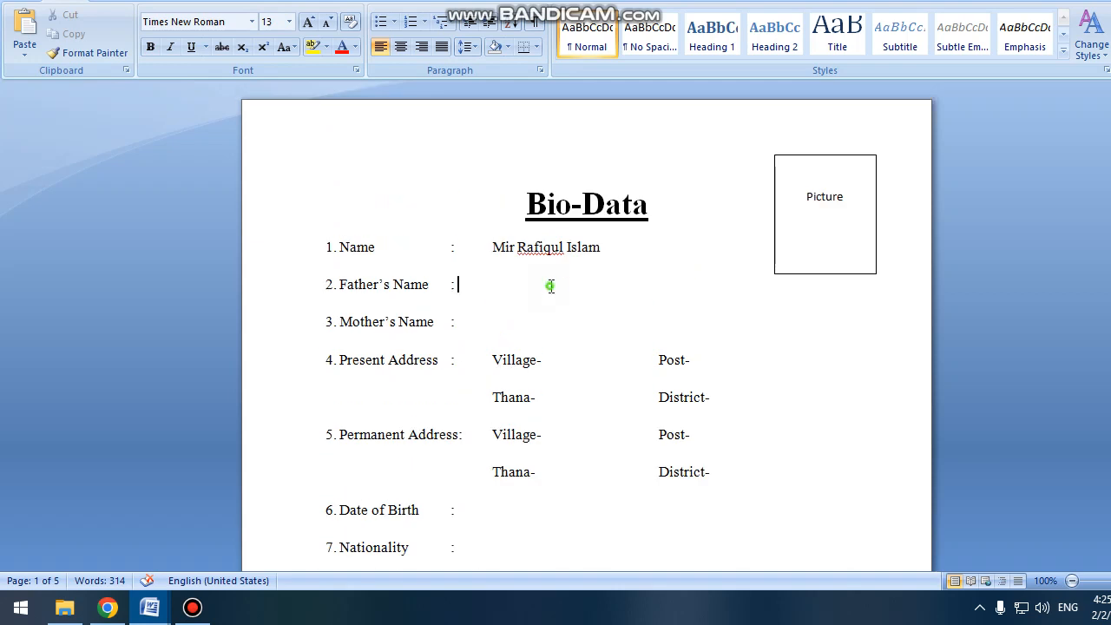
pyautogui.click(552, 228)
pyautogui.scroll(-10, 605, 278)
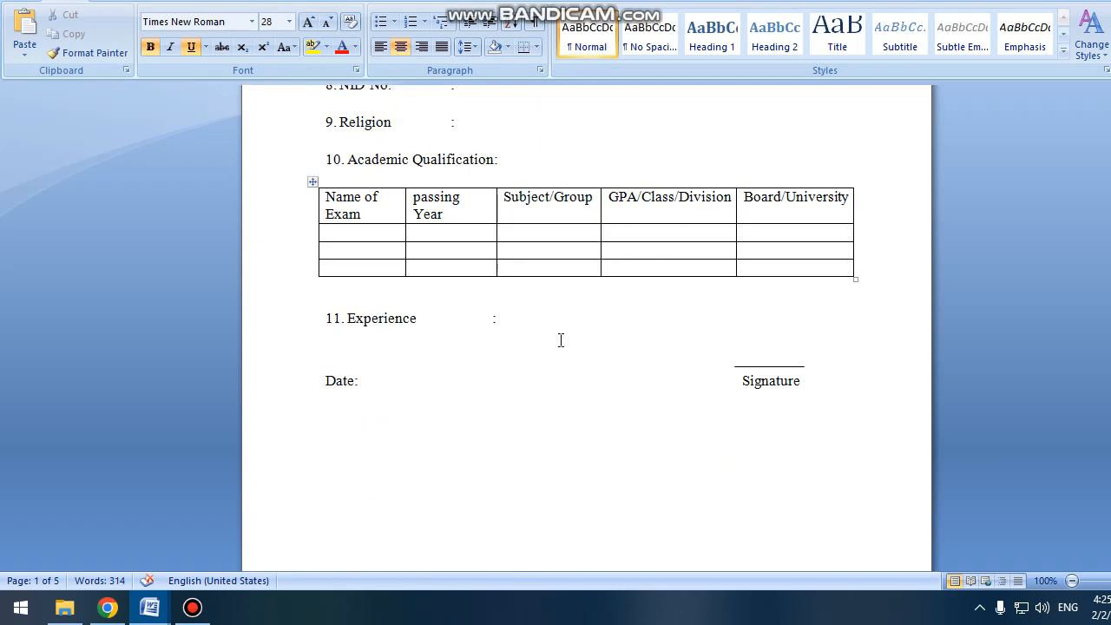
pyautogui.scroll(4, 561, 339)
pyautogui.click(585, 282)
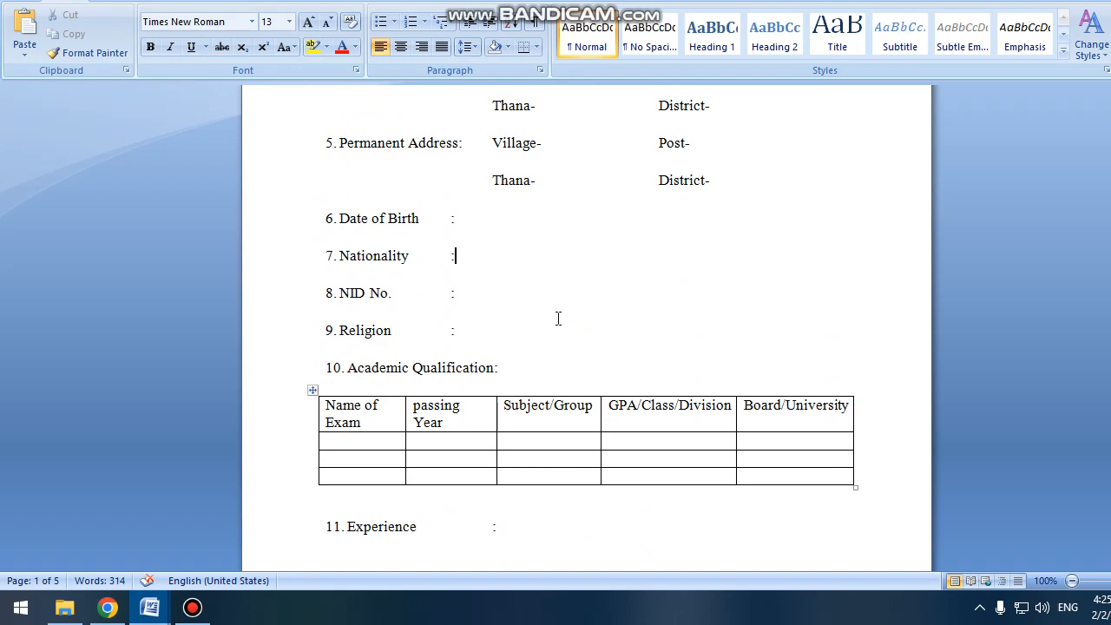